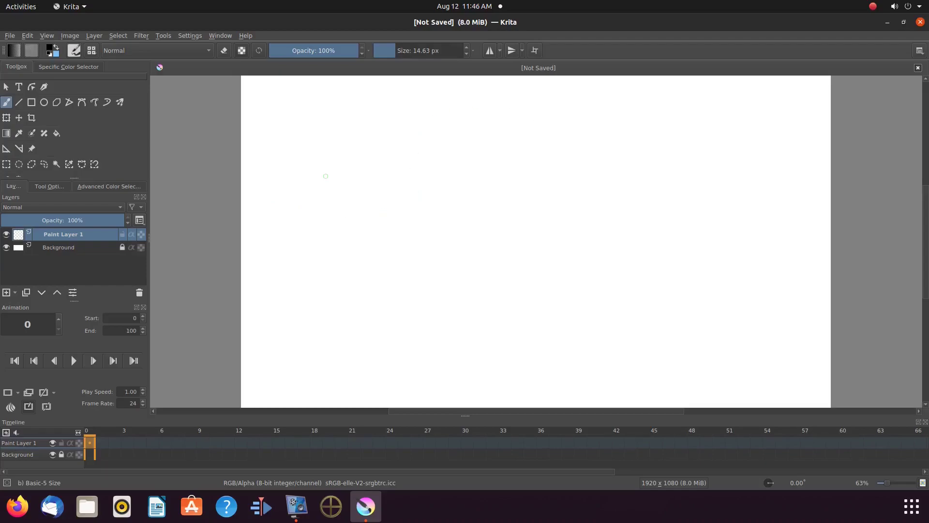
- Show the Advanced Color Selector docker in place of the Layers list
{"action": "left_click", "coordinate": [115, 187]}
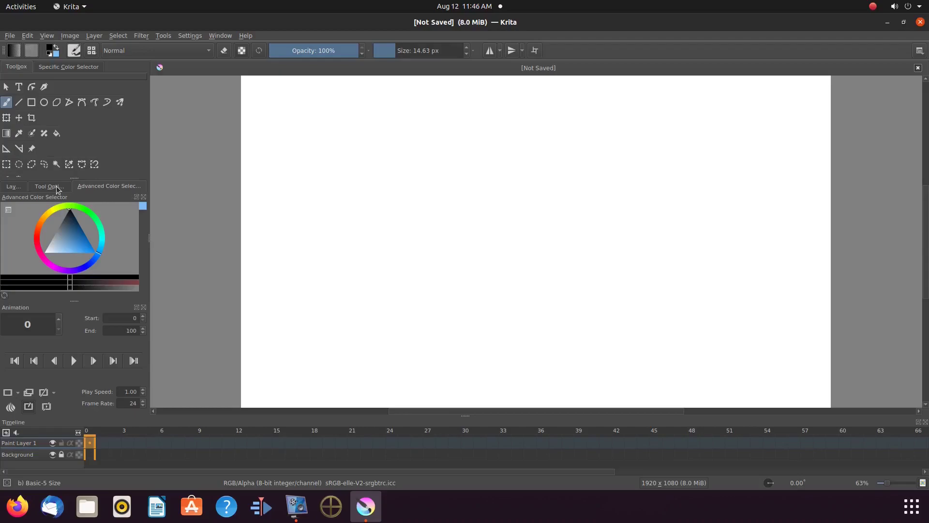
- Set the Fill tool to use a pattern and choose Abstract_lines.png as that pattern
{"action": "left_click", "coordinate": [57, 132]}
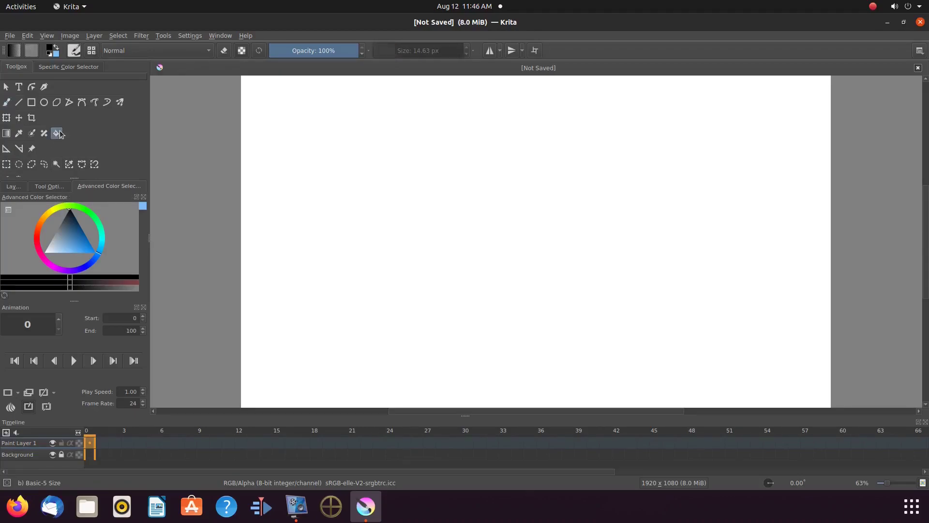
{"action": "left_click", "coordinate": [48, 186]}
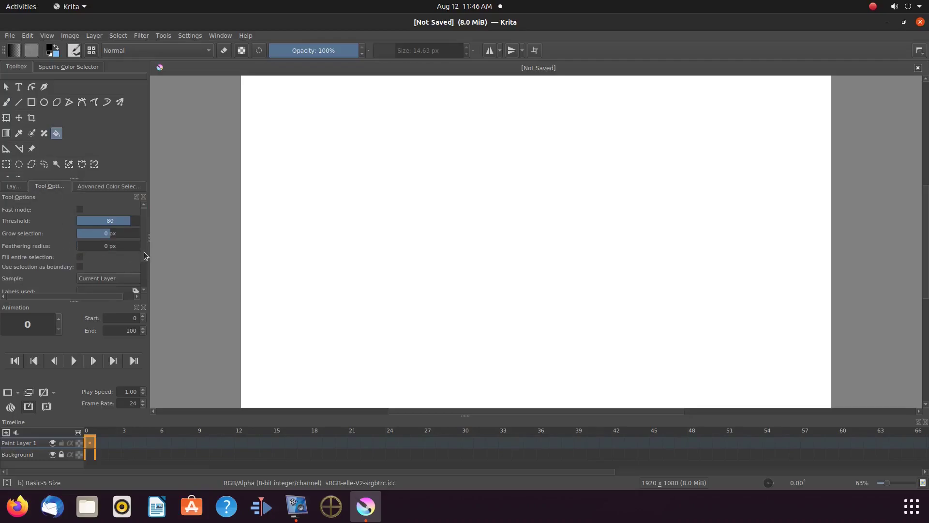
{"action": "scroll", "coordinate": [144, 254], "scroll_direction": "down", "scroll_amount": 2}
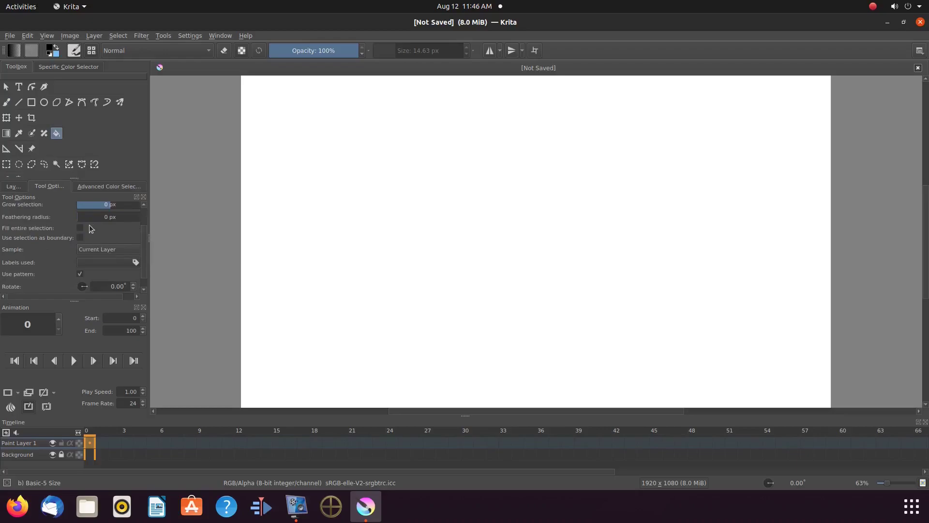
{"action": "left_click", "coordinate": [80, 276]}
{"action": "left_click", "coordinate": [80, 277]}
{"action": "left_click", "coordinate": [31, 52]}
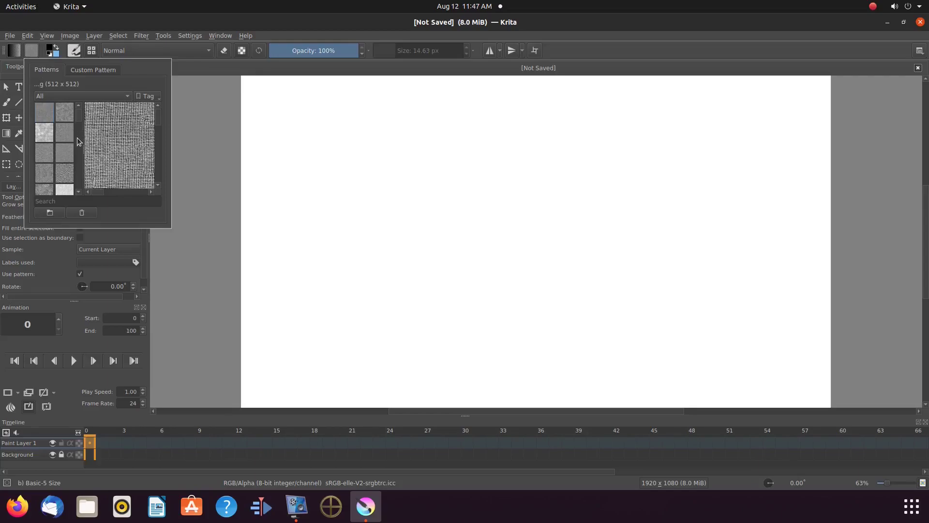
{"action": "scroll", "coordinate": [77, 141], "scroll_direction": "down", "scroll_amount": 3}
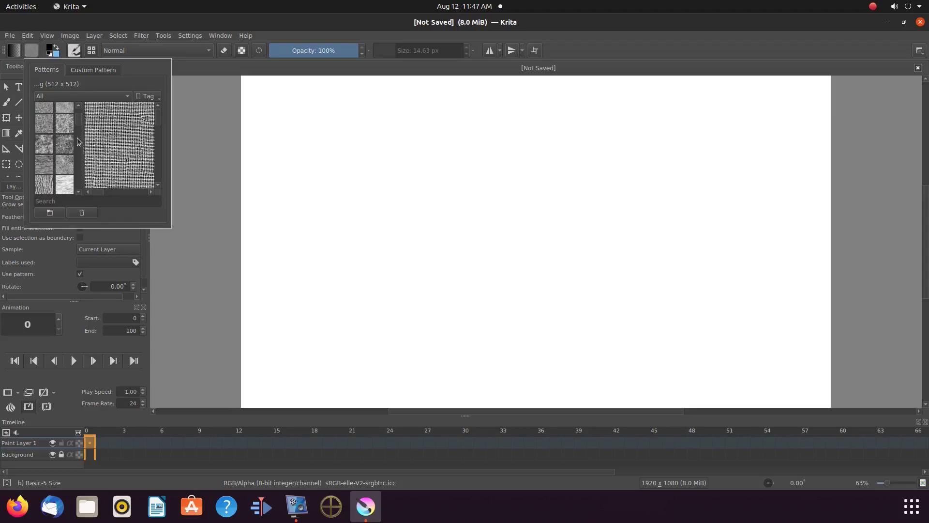
{"action": "scroll", "coordinate": [77, 141], "scroll_direction": "down", "scroll_amount": 2}
{"action": "scroll", "coordinate": [77, 141], "scroll_direction": "down", "scroll_amount": 2}
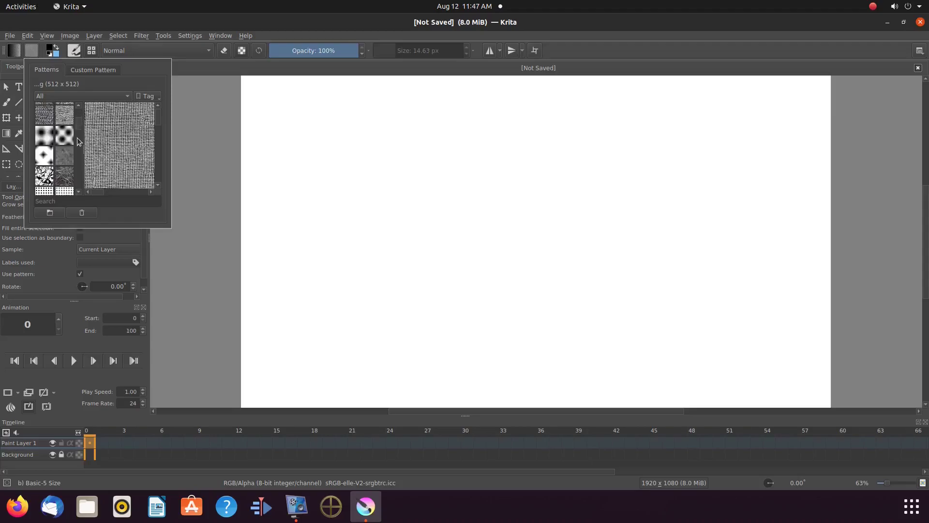
{"action": "scroll", "coordinate": [77, 142], "scroll_direction": "down", "scroll_amount": 2}
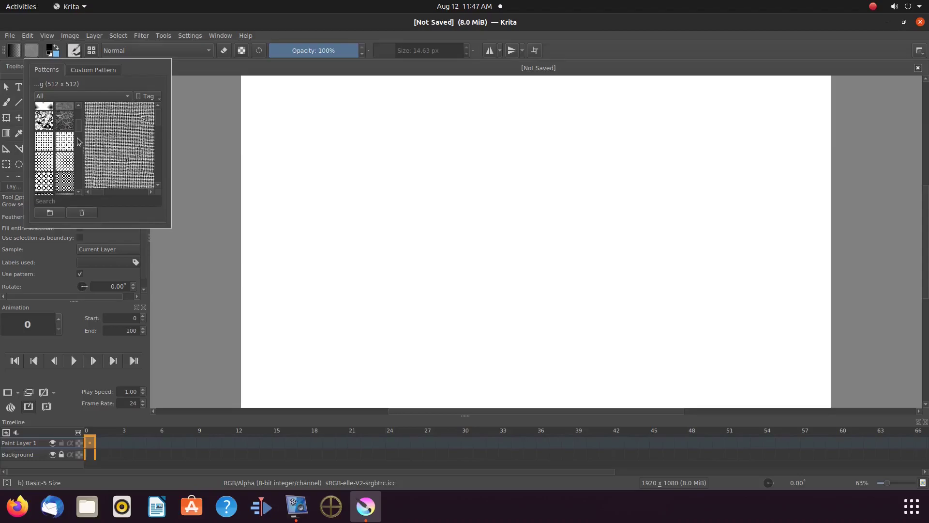
{"action": "left_click", "coordinate": [44, 119]}
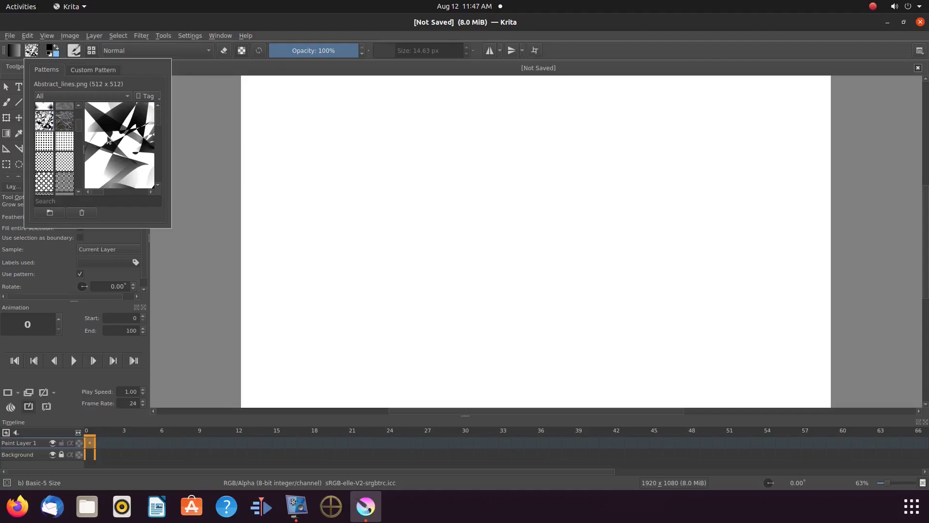
- Fill the whole canvas with the Abstract_lines pattern
{"action": "left_click", "coordinate": [211, 142]}
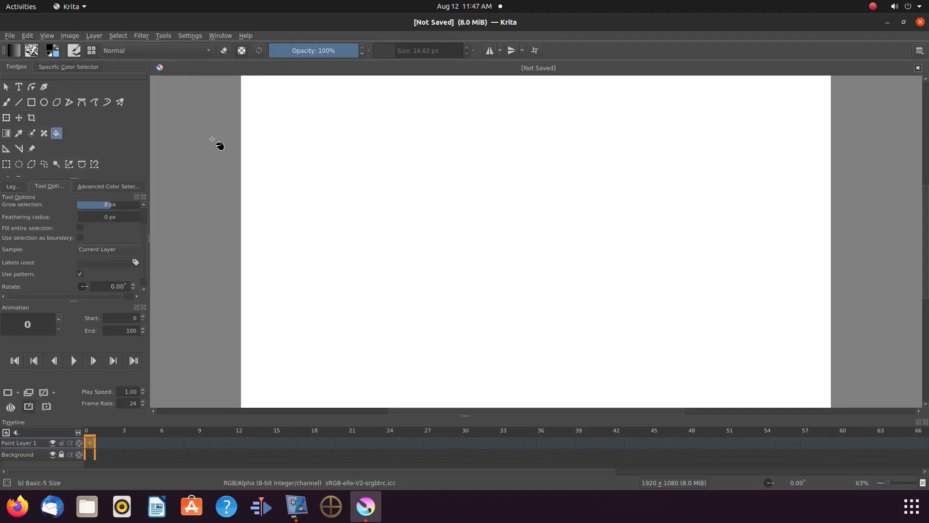
{"action": "left_click", "coordinate": [346, 165]}
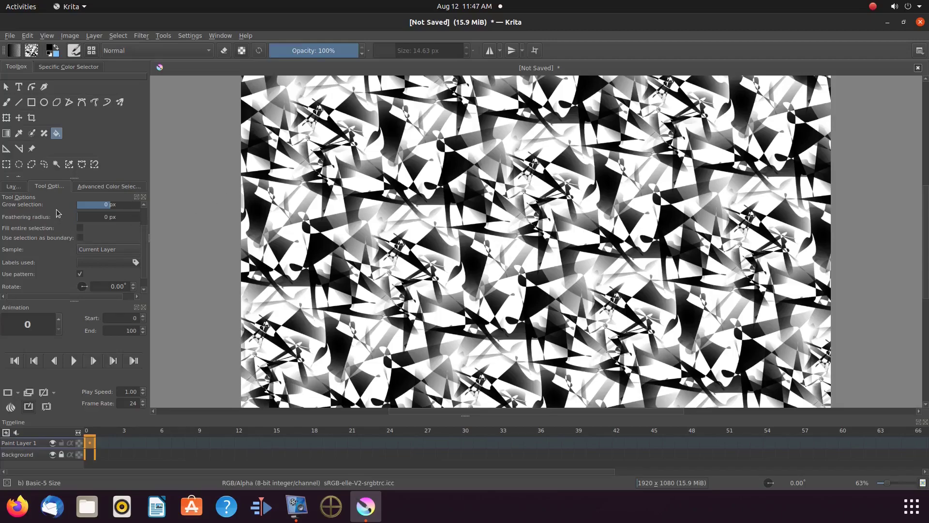
- Switch back to flat-colour fill and paint the white areas light blue, including the leftover left-edge patch
{"action": "left_click", "coordinate": [79, 274]}
{"action": "left_click", "coordinate": [114, 186]}
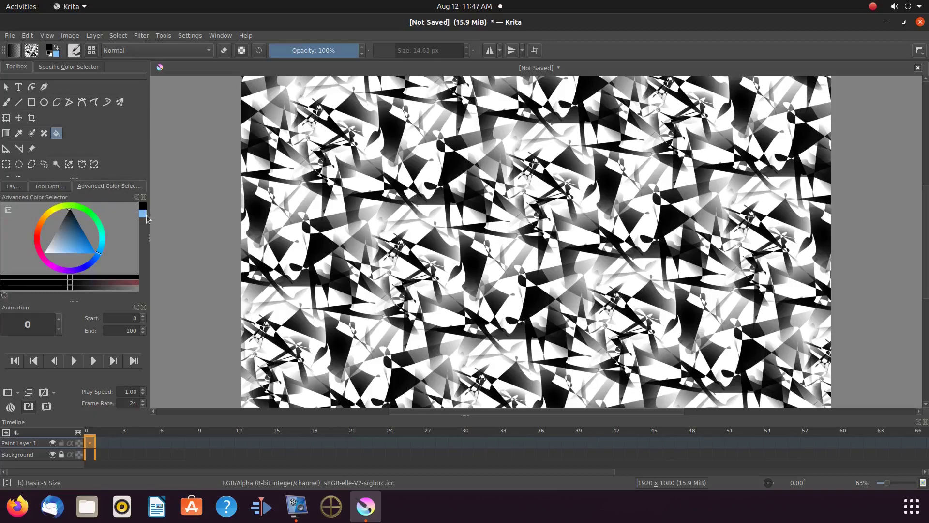
{"action": "left_click", "coordinate": [143, 214]}
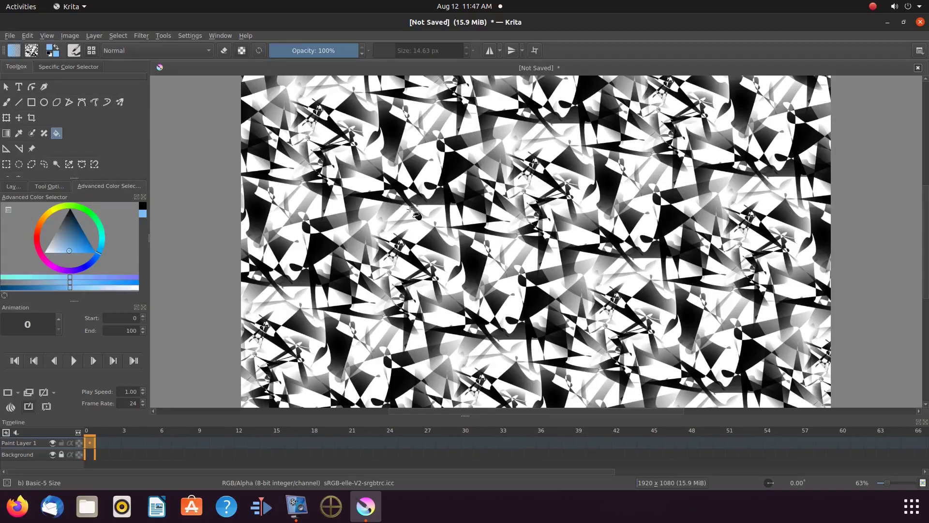
{"action": "left_click", "coordinate": [547, 150]}
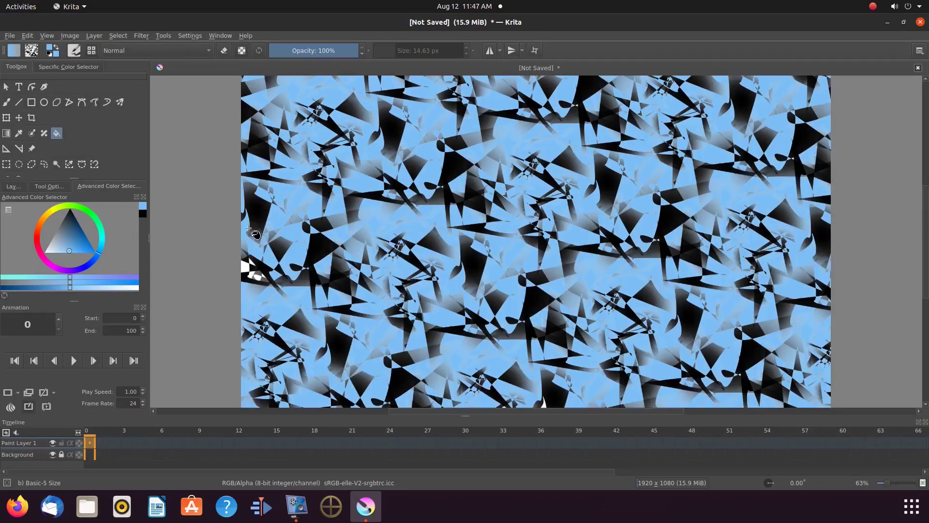
{"action": "left_click", "coordinate": [245, 263]}
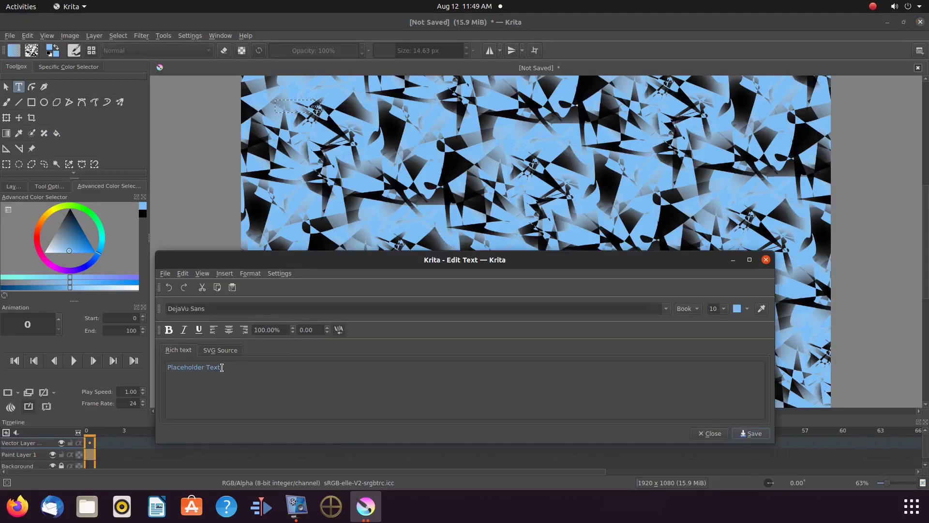
- Replace the placeholder with a letter T at size 72 in white and save it to the canvas
{"action": "left_click_drag", "start_coordinate": [222, 366], "coordinate": [165, 368]}
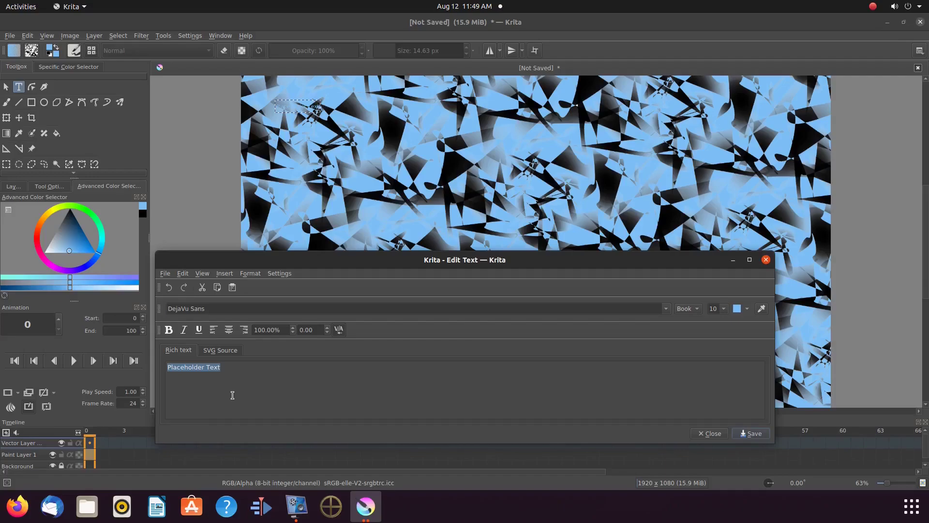
{"action": "type", "text": "T"}
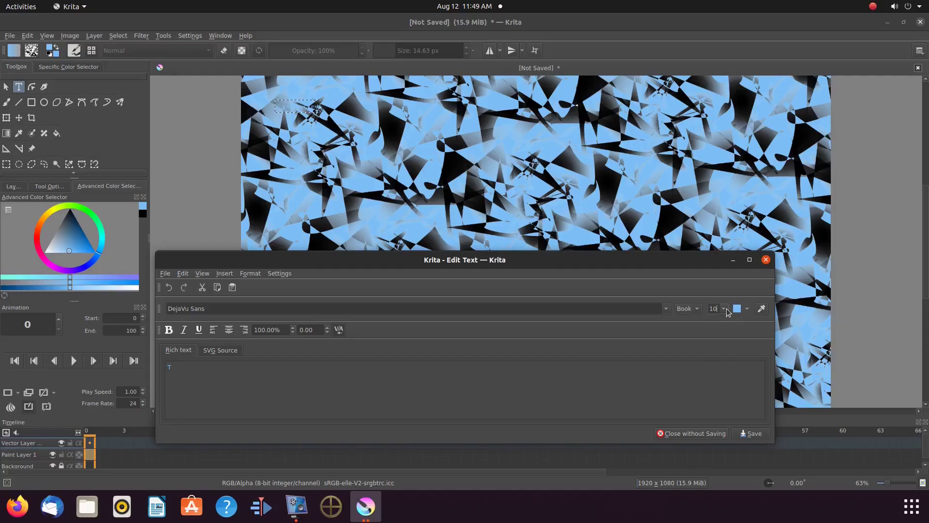
{"action": "left_click", "coordinate": [724, 308]}
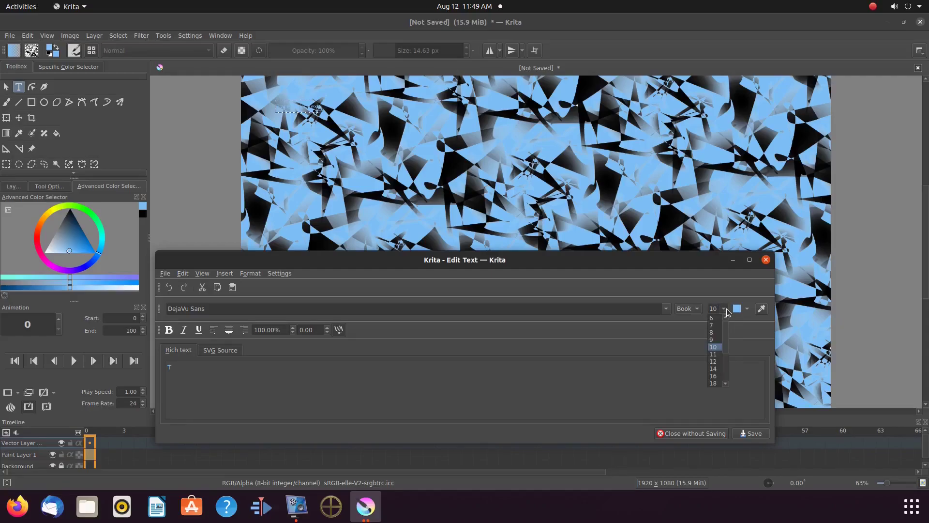
{"action": "left_click", "coordinate": [725, 368]}
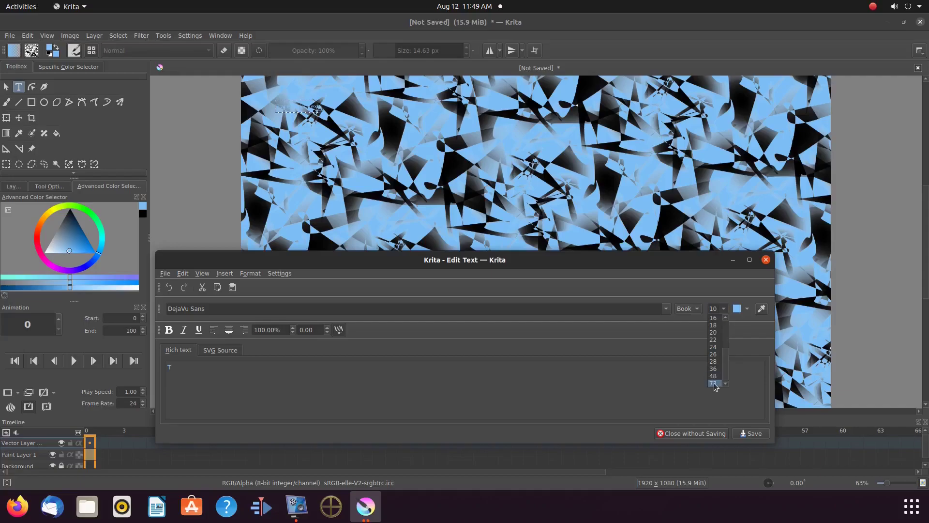
{"action": "left_click", "coordinate": [715, 383]}
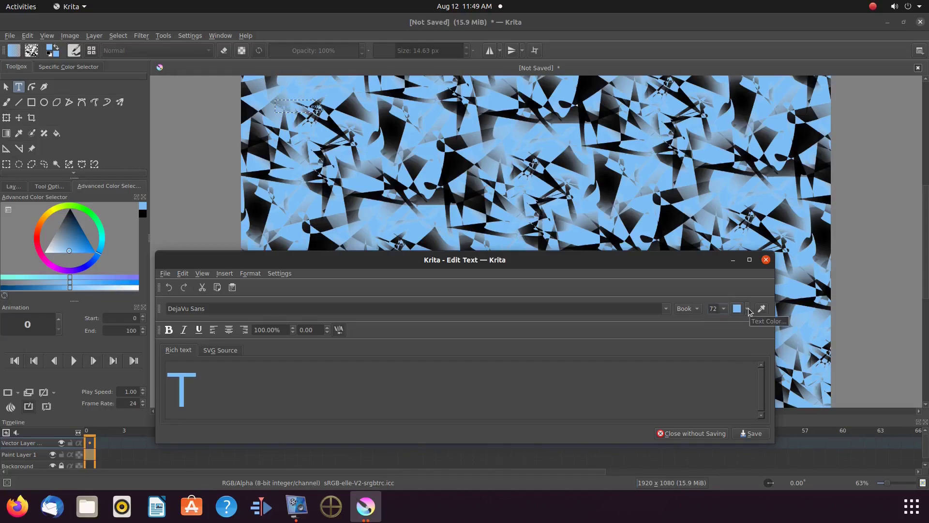
{"action": "left_click", "coordinate": [749, 312]}
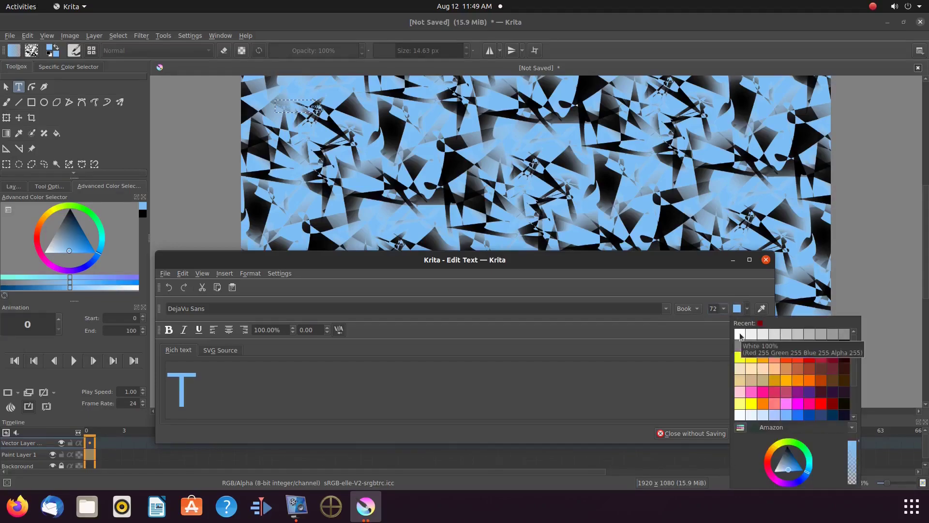
{"action": "left_click", "coordinate": [740, 335]}
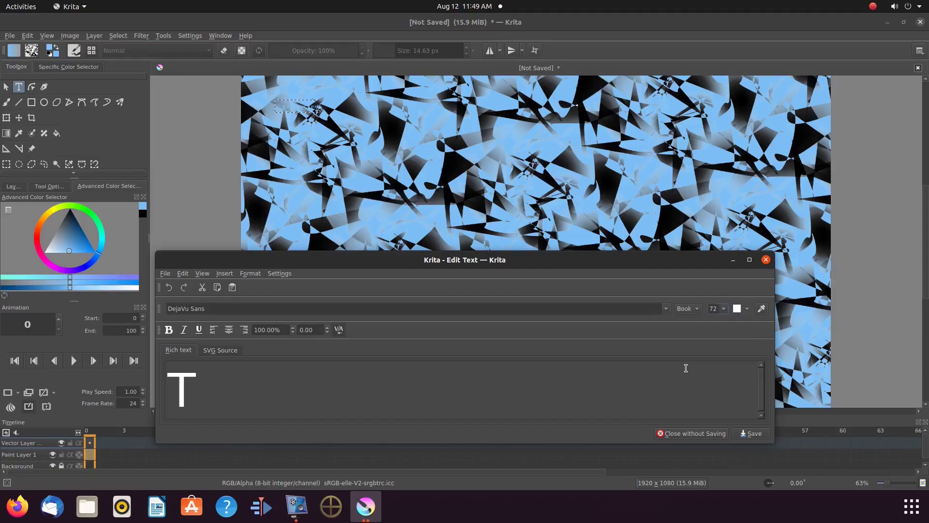
{"action": "left_click", "coordinate": [753, 434]}
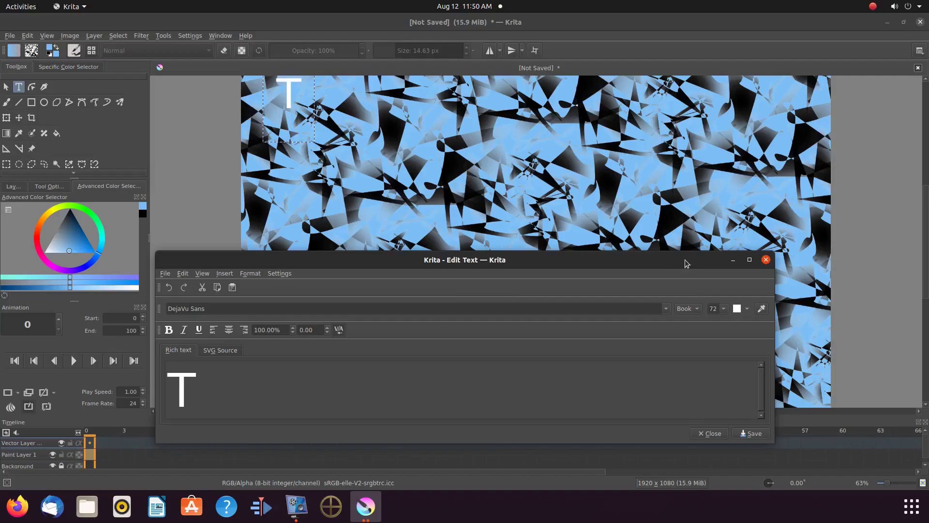
- Move the T toward the canvas centre and select it for transforming
{"action": "left_click", "coordinate": [712, 434]}
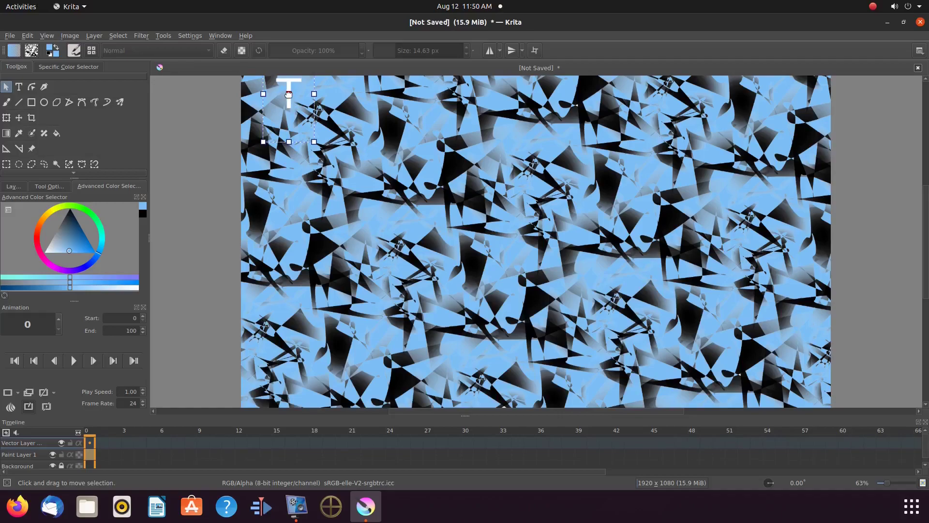
{"action": "left_click_drag", "start_coordinate": [289, 95], "coordinate": [459, 217]}
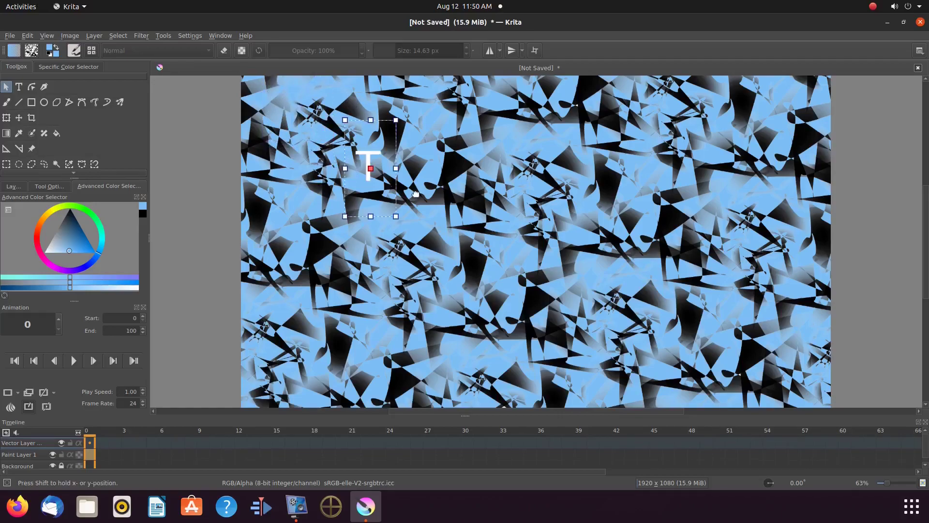
{"action": "left_click_drag", "start_coordinate": [459, 217], "coordinate": [524, 244]}
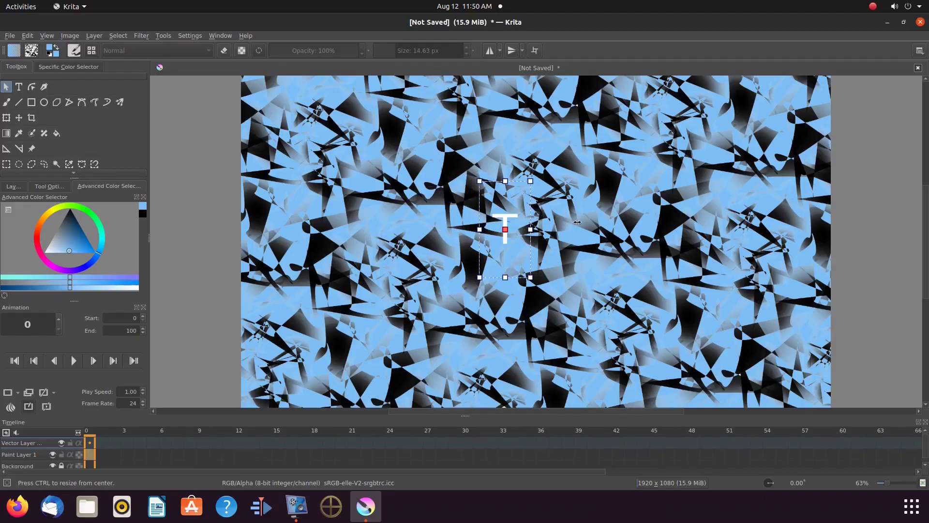
{"action": "left_click", "coordinate": [7, 119]}
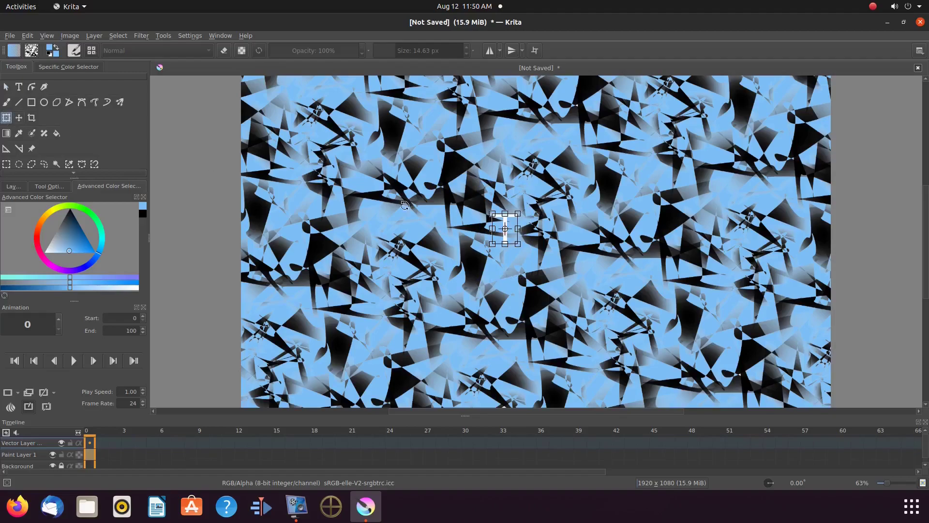
- Stretch the T so its top bar is wider and its stem taller both upward and downward
{"action": "left_click_drag", "start_coordinate": [518, 229], "coordinate": [553, 229]}
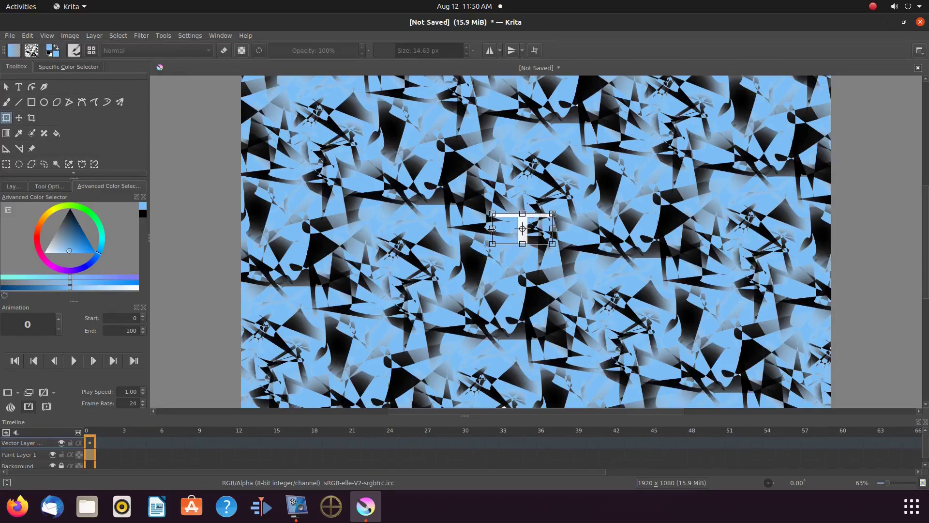
{"action": "left_click_drag", "start_coordinate": [492, 229], "coordinate": [442, 230]}
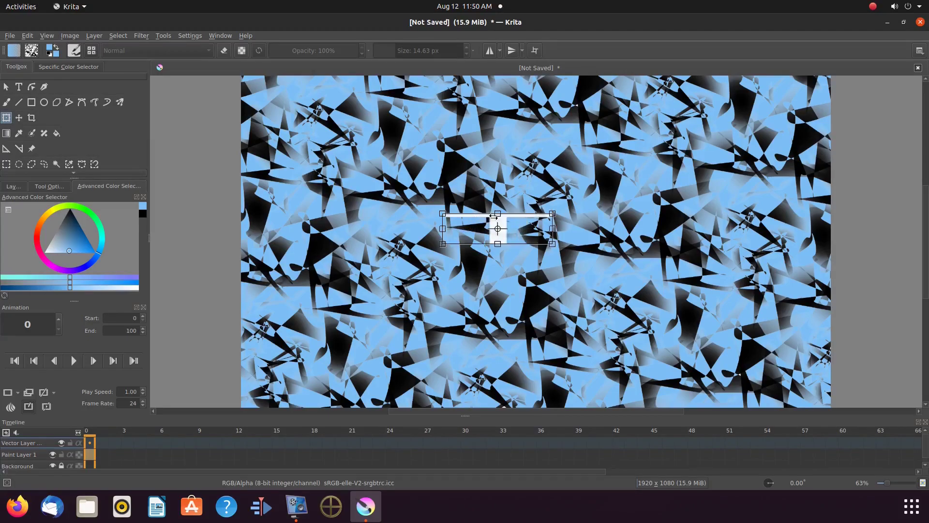
{"action": "left_click_drag", "start_coordinate": [498, 214], "coordinate": [499, 133]}
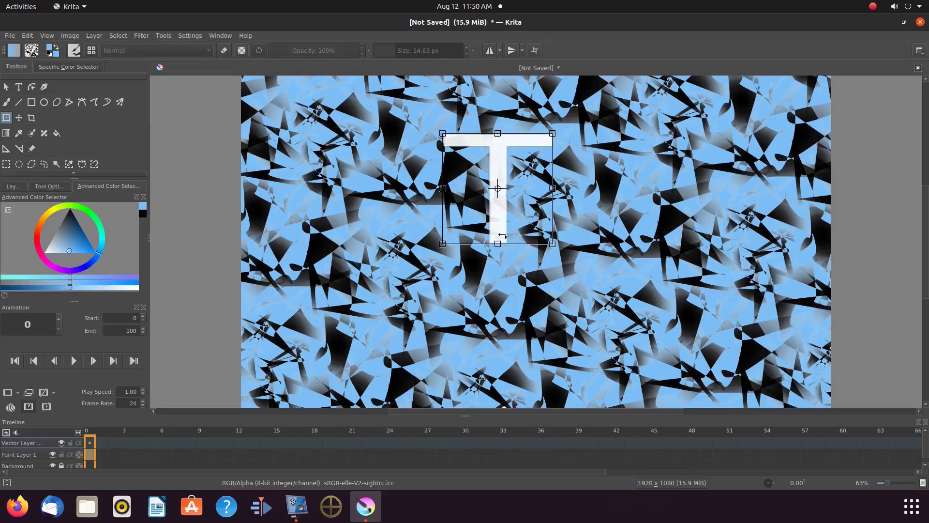
{"action": "left_click_drag", "start_coordinate": [498, 244], "coordinate": [501, 279]}
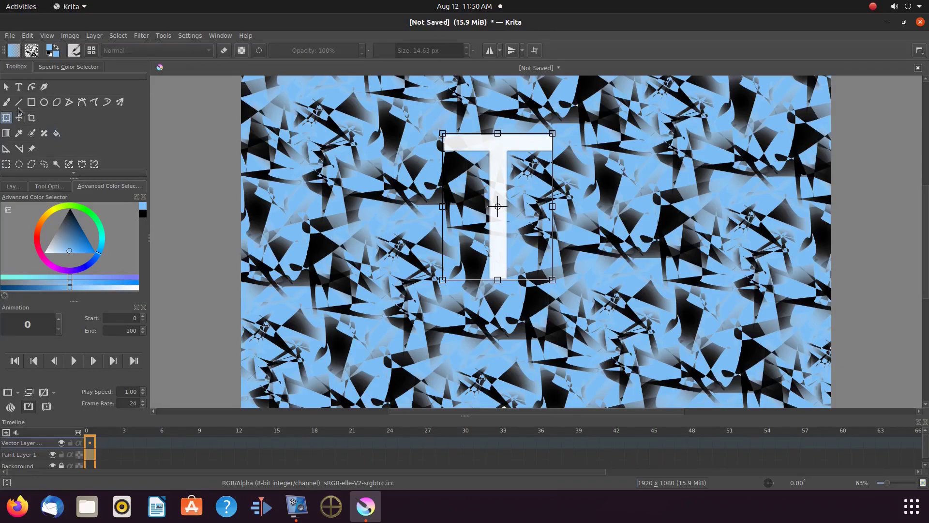
- Give the T shape a solid orange stroke and raise its thickness to 3 px
{"action": "left_click", "coordinate": [6, 87]}
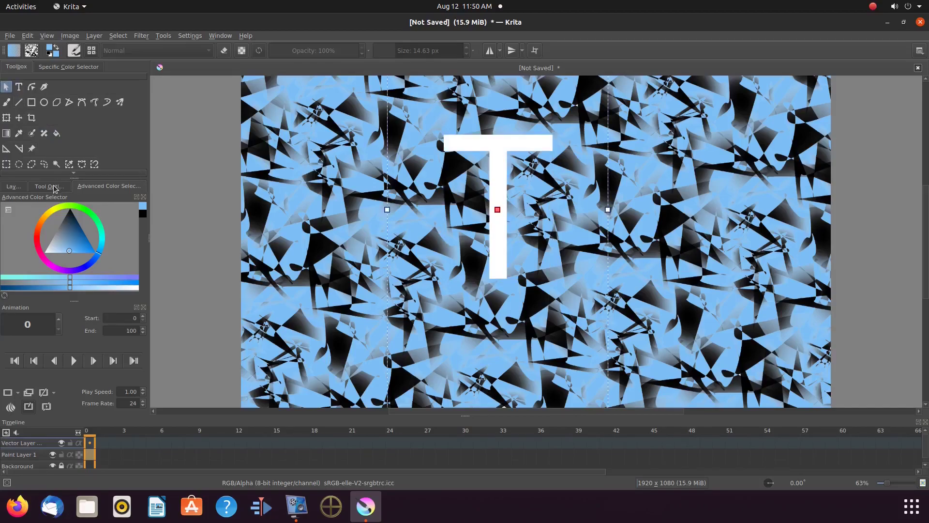
{"action": "left_click", "coordinate": [57, 187]}
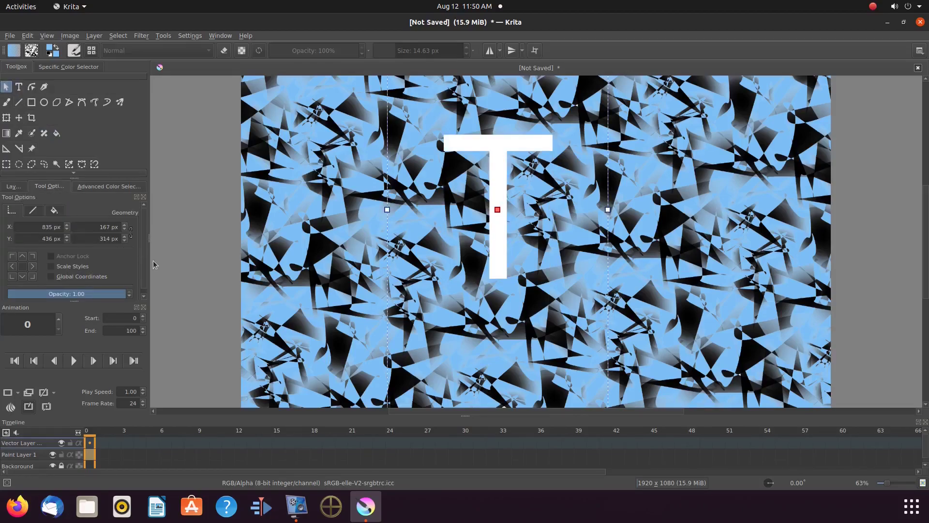
{"action": "left_click", "coordinate": [34, 213]}
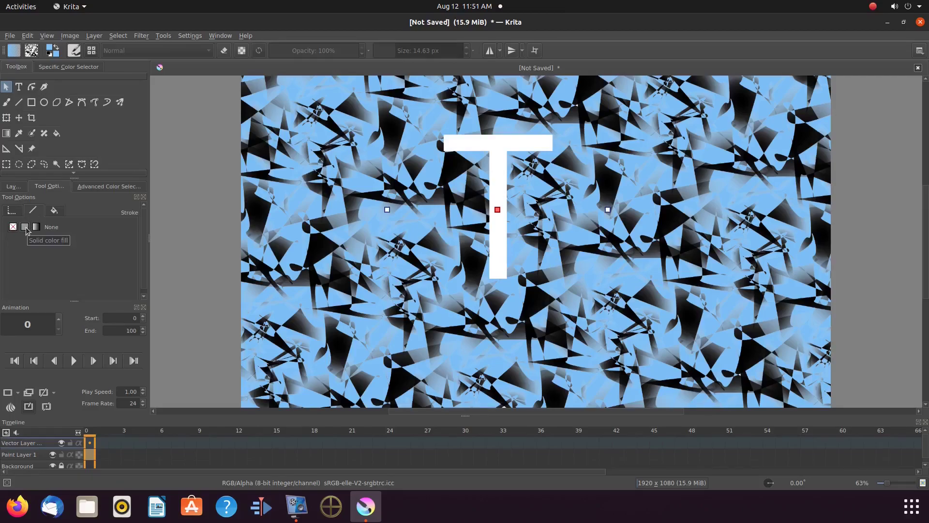
{"action": "left_click", "coordinate": [25, 228]}
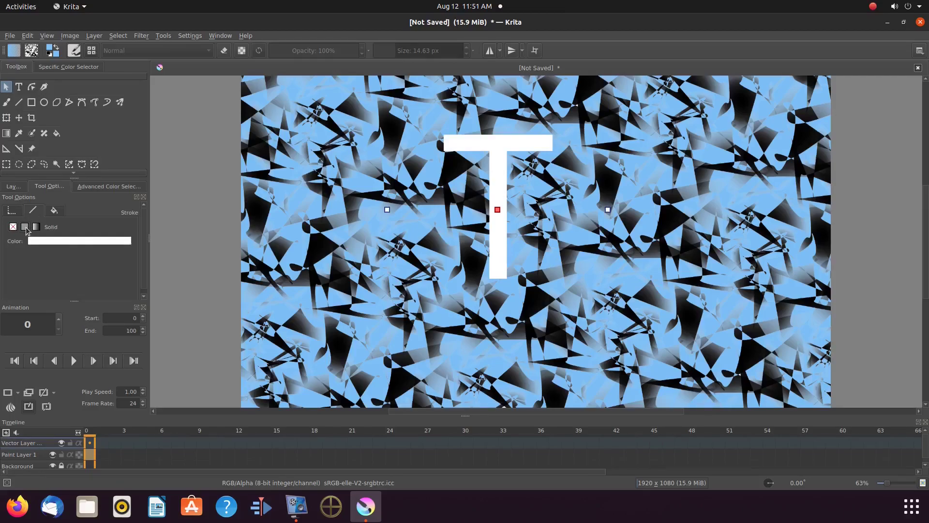
{"action": "left_click", "coordinate": [71, 242]}
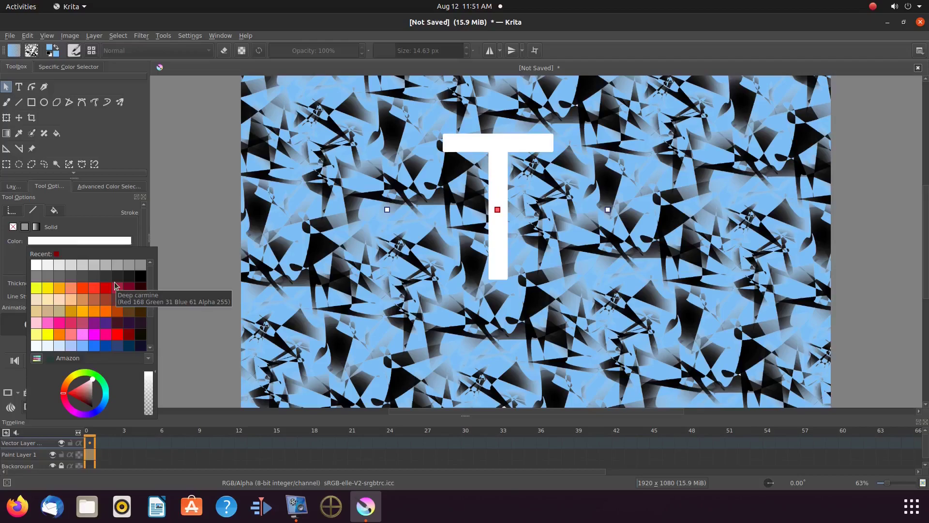
{"action": "left_click", "coordinate": [82, 311]}
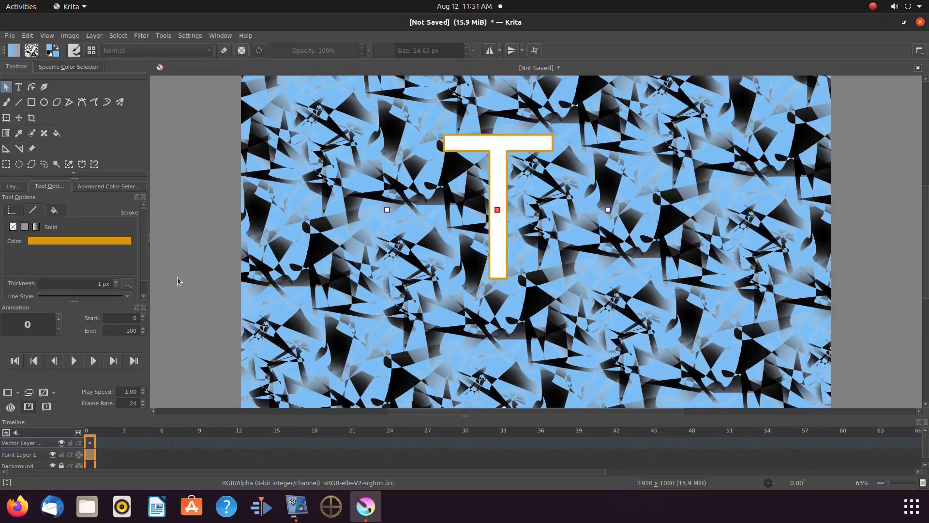
{"action": "left_click", "coordinate": [116, 282]}
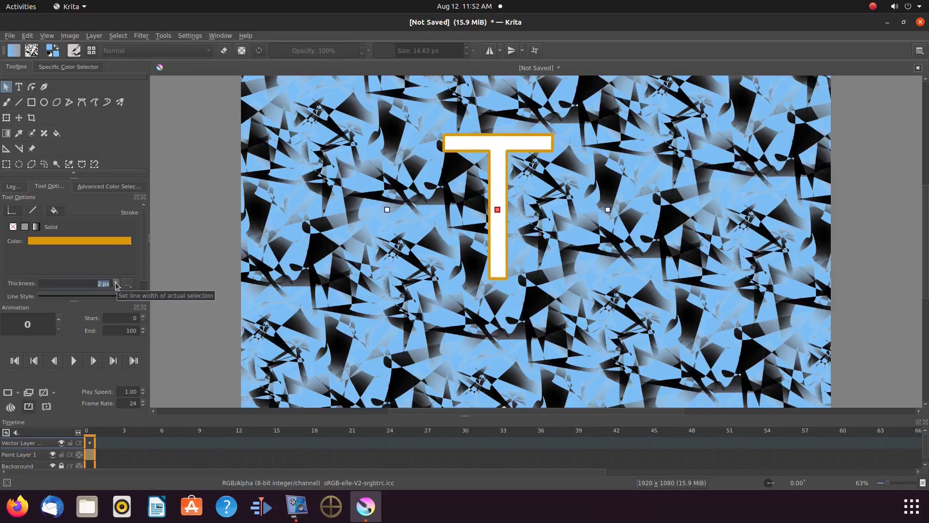
{"action": "left_click", "coordinate": [116, 282]}
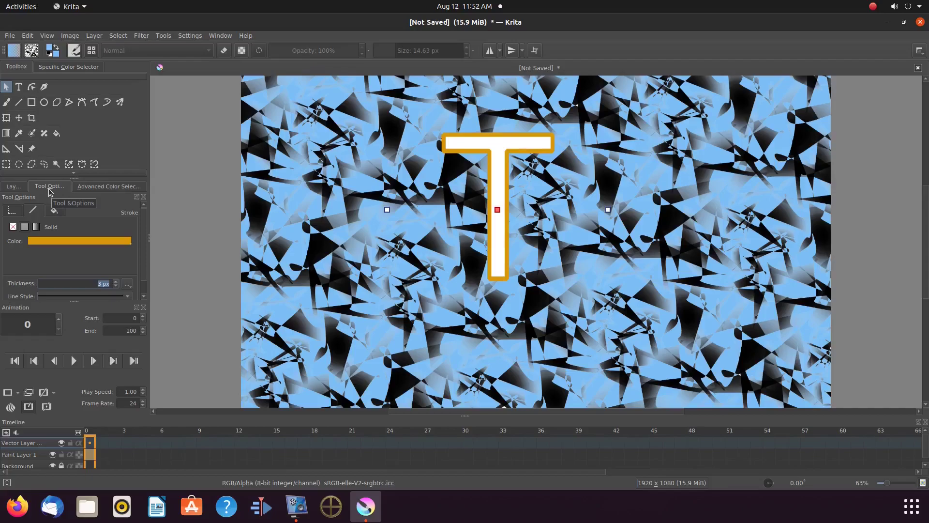
- Merge Vector Layer 1 with the T down into Paint Layer 1
{"action": "left_click", "coordinate": [14, 187]}
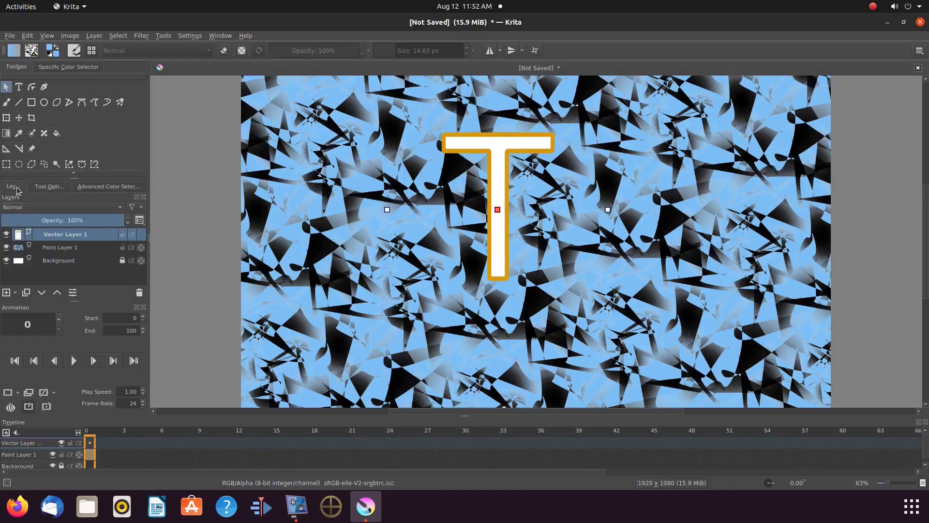
{"action": "right_click", "coordinate": [65, 239]}
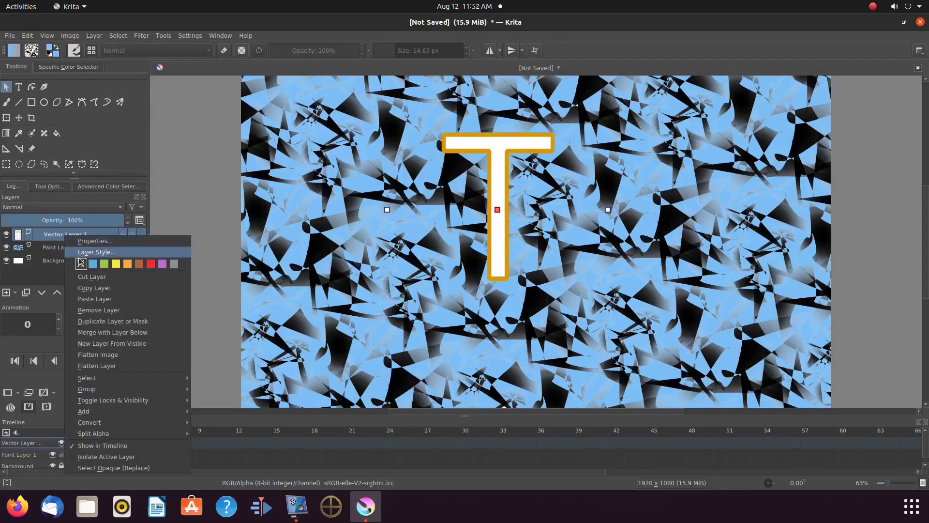
{"action": "left_click", "coordinate": [103, 336]}
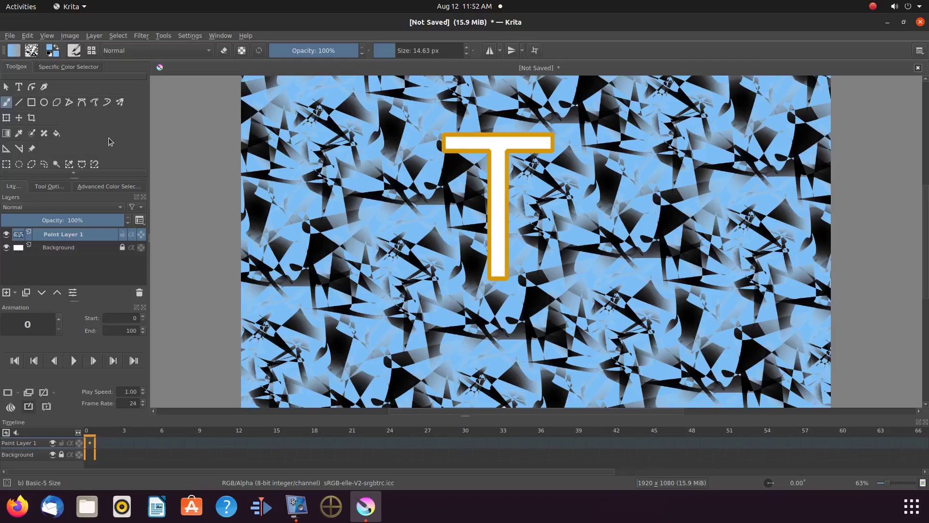
- Choose HR Wall Paper as the current pattern instead of Abstract_lines
{"action": "left_click", "coordinate": [32, 50]}
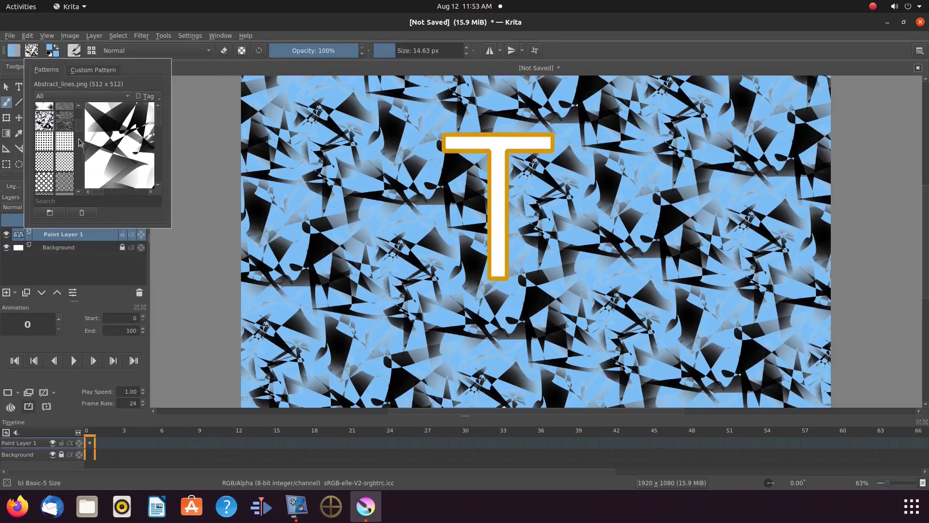
{"action": "scroll", "coordinate": [79, 142], "scroll_direction": "down", "scroll_amount": 2}
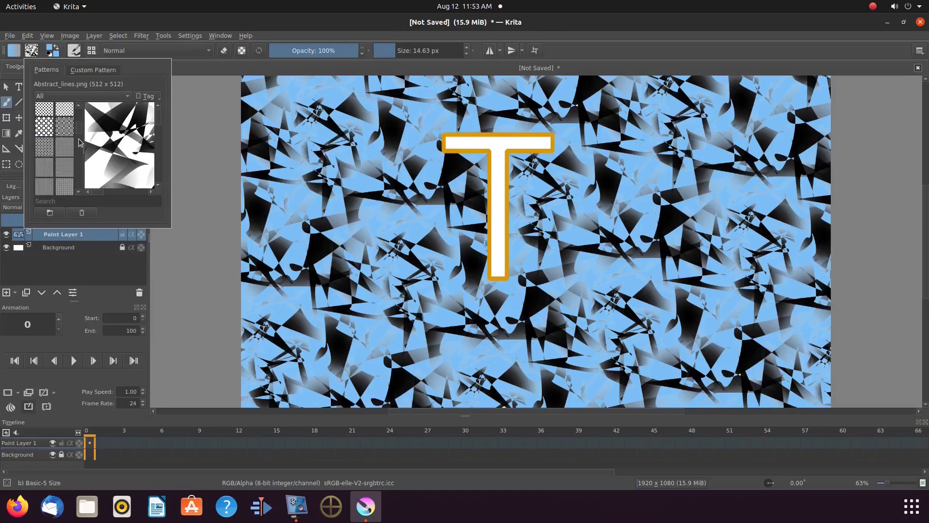
{"action": "scroll", "coordinate": [79, 143], "scroll_direction": "up", "scroll_amount": 1}
{"action": "scroll", "coordinate": [79, 142], "scroll_direction": "up", "scroll_amount": 1}
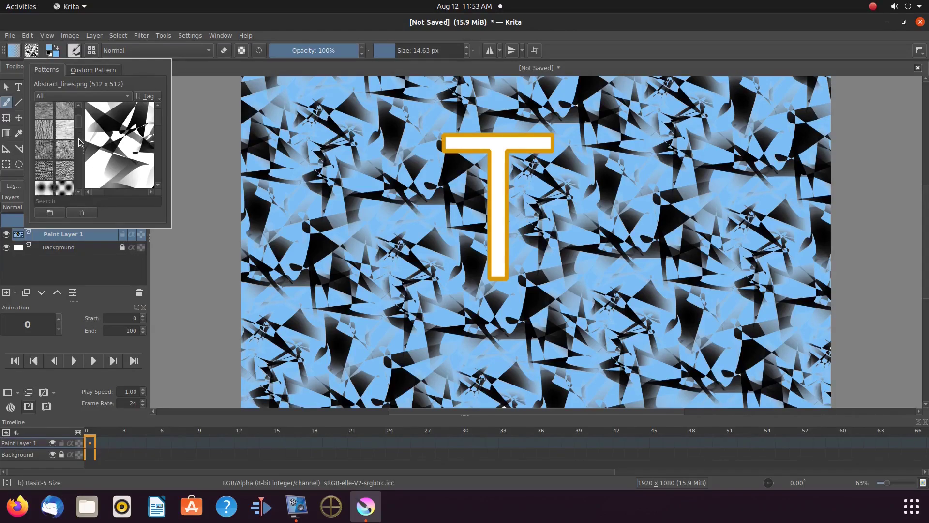
{"action": "scroll", "coordinate": [79, 143], "scroll_direction": "up", "scroll_amount": 1}
{"action": "scroll", "coordinate": [78, 143], "scroll_direction": "down", "scroll_amount": 1}
{"action": "scroll", "coordinate": [80, 143], "scroll_direction": "down", "scroll_amount": 1}
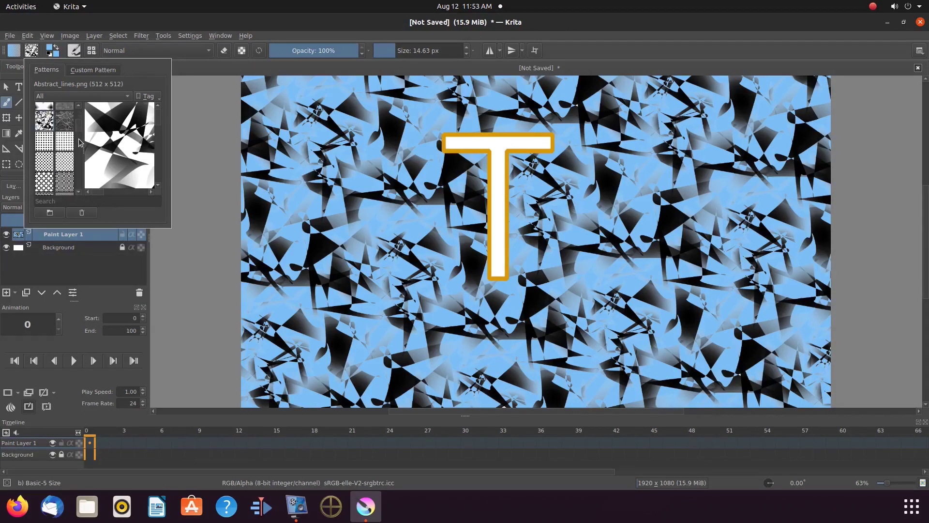
{"action": "scroll", "coordinate": [80, 142], "scroll_direction": "up", "scroll_amount": 1}
{"action": "scroll", "coordinate": [78, 143], "scroll_direction": "down", "scroll_amount": 1}
{"action": "scroll", "coordinate": [79, 142], "scroll_direction": "down", "scroll_amount": 1}
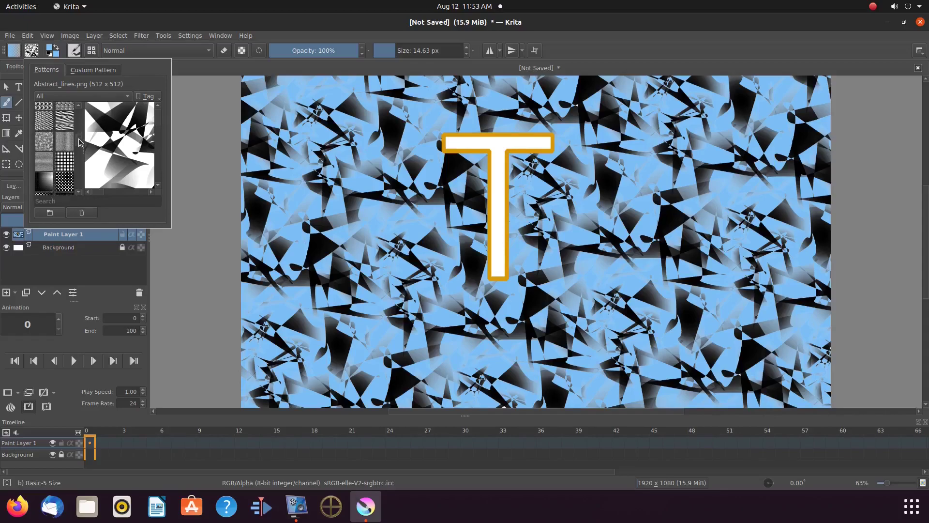
{"action": "scroll", "coordinate": [79, 143], "scroll_direction": "down", "scroll_amount": 2}
{"action": "scroll", "coordinate": [79, 143], "scroll_direction": "down", "scroll_amount": 2}
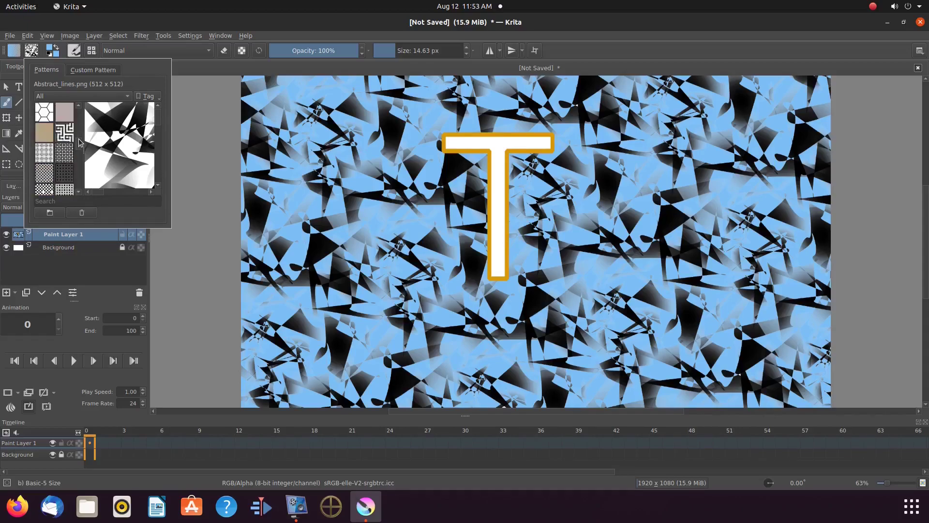
{"action": "scroll", "coordinate": [79, 142], "scroll_direction": "down", "scroll_amount": 2}
{"action": "scroll", "coordinate": [79, 143], "scroll_direction": "down", "scroll_amount": 2}
{"action": "scroll", "coordinate": [79, 142], "scroll_direction": "down", "scroll_amount": 2}
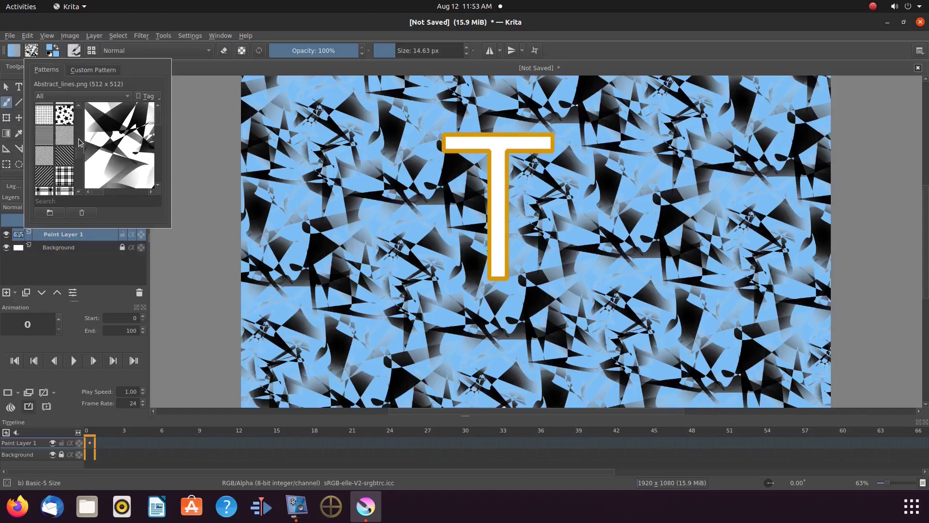
{"action": "scroll", "coordinate": [79, 142], "scroll_direction": "down", "scroll_amount": 2}
{"action": "scroll", "coordinate": [79, 143], "scroll_direction": "down", "scroll_amount": 2}
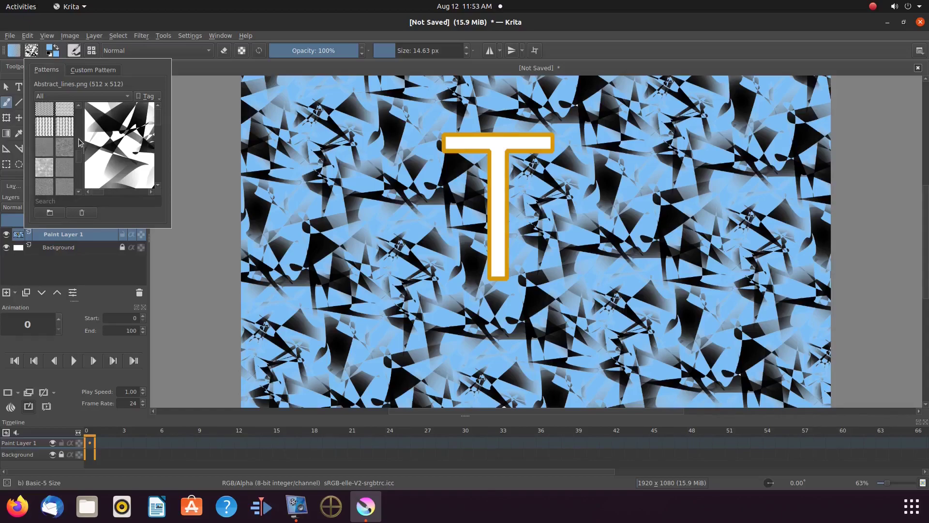
{"action": "scroll", "coordinate": [79, 143], "scroll_direction": "down", "scroll_amount": 2}
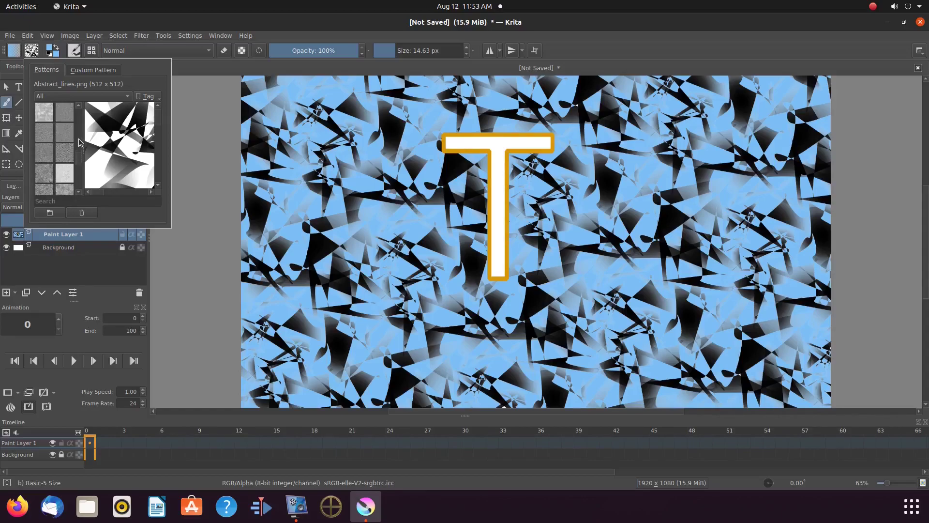
{"action": "scroll", "coordinate": [79, 142], "scroll_direction": "up", "scroll_amount": 2}
{"action": "left_click", "coordinate": [45, 161]}
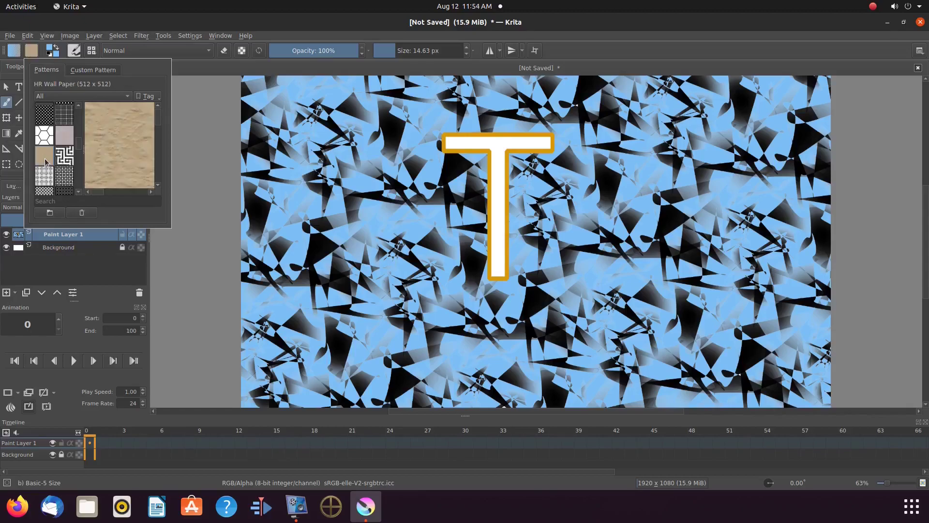
{"action": "left_click", "coordinate": [195, 206]}
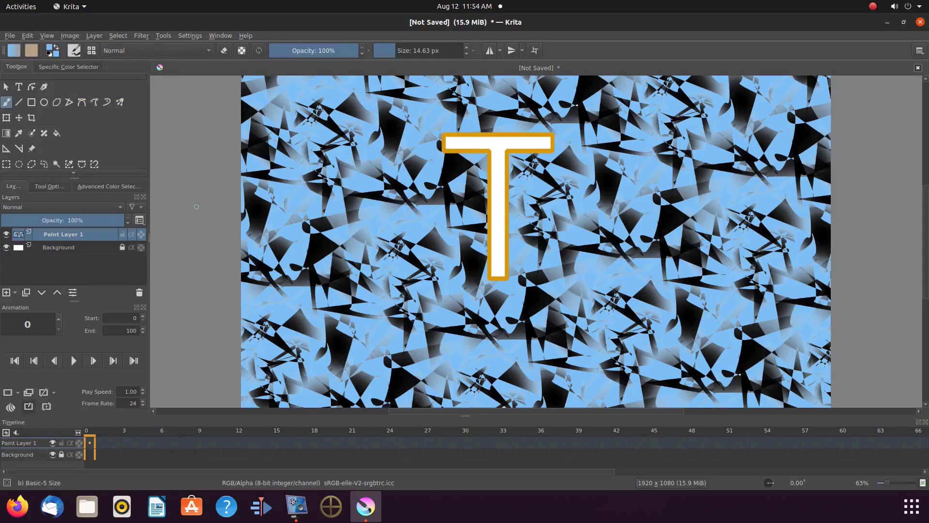
- Enable pattern fill and flood the T's interior with the tan HR Wall Paper texture
{"action": "left_click", "coordinate": [57, 134]}
{"action": "left_click", "coordinate": [51, 186]}
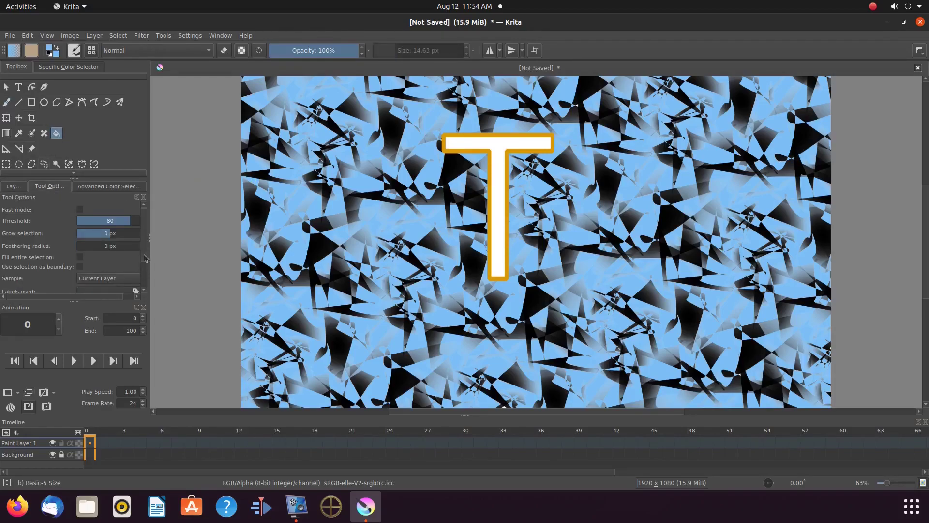
{"action": "scroll", "coordinate": [144, 254], "scroll_direction": "down", "scroll_amount": 3}
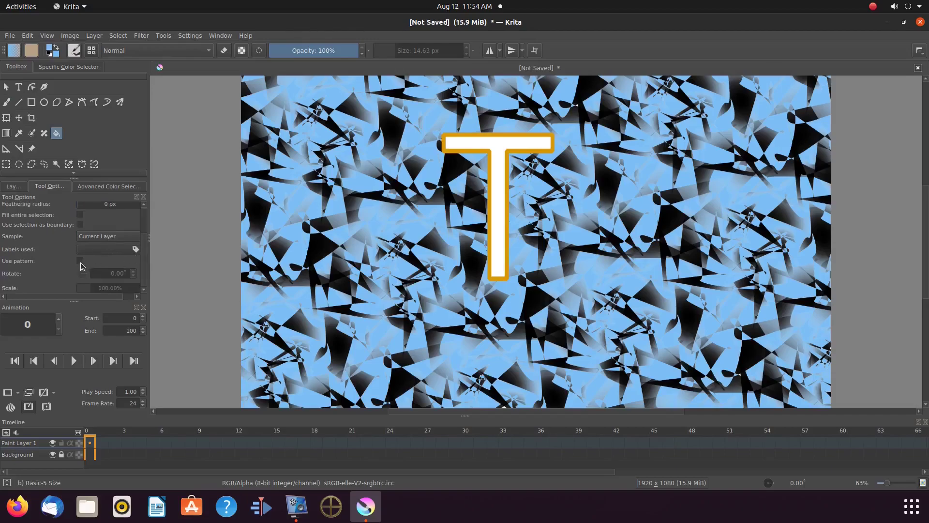
{"action": "left_click", "coordinate": [80, 262]}
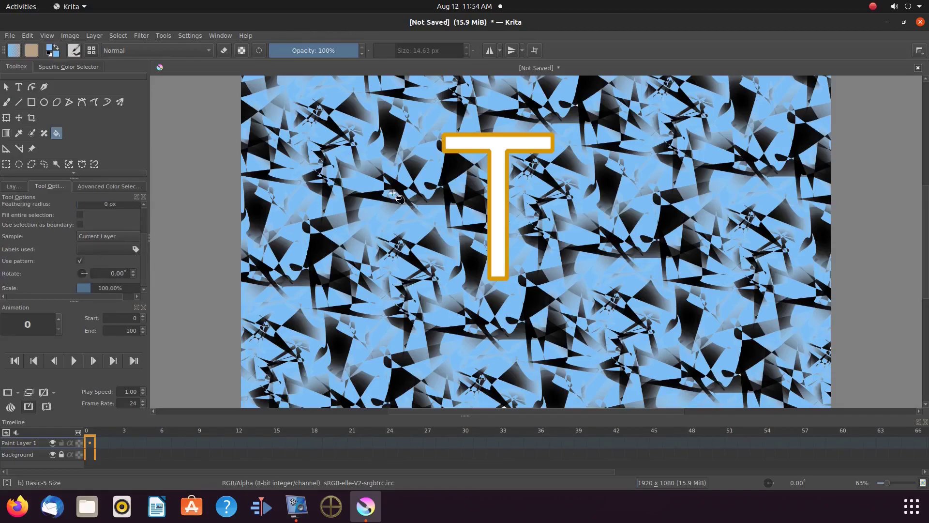
{"action": "left_click", "coordinate": [499, 147]}
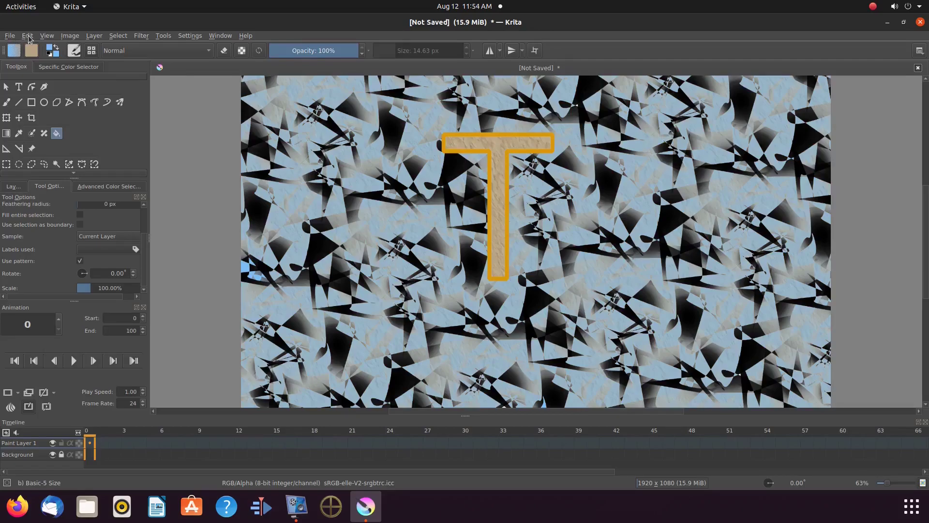
- Undo the flood fill and then the merge-down so the outlined T is a vector shape again
{"action": "left_click", "coordinate": [28, 39]}
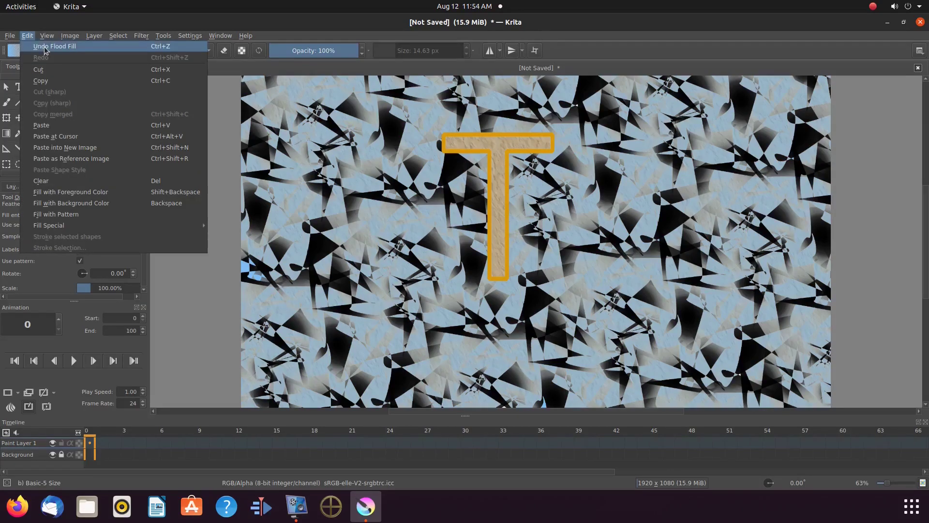
{"action": "left_click", "coordinate": [43, 46]}
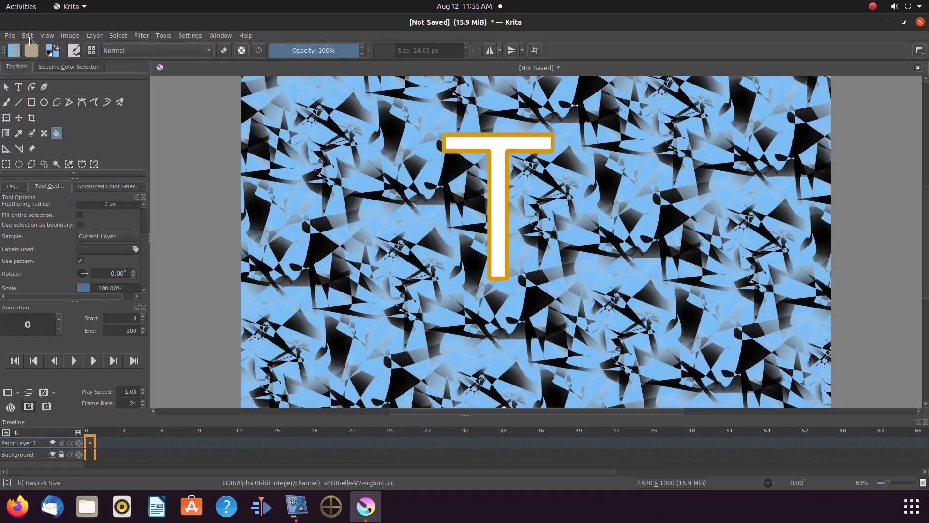
{"action": "left_click", "coordinate": [29, 41]}
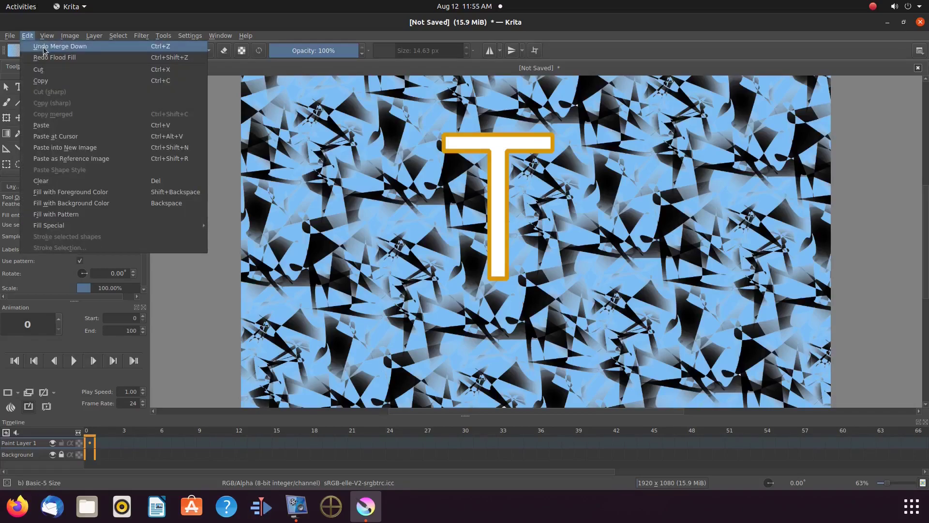
{"action": "left_click", "coordinate": [44, 48]}
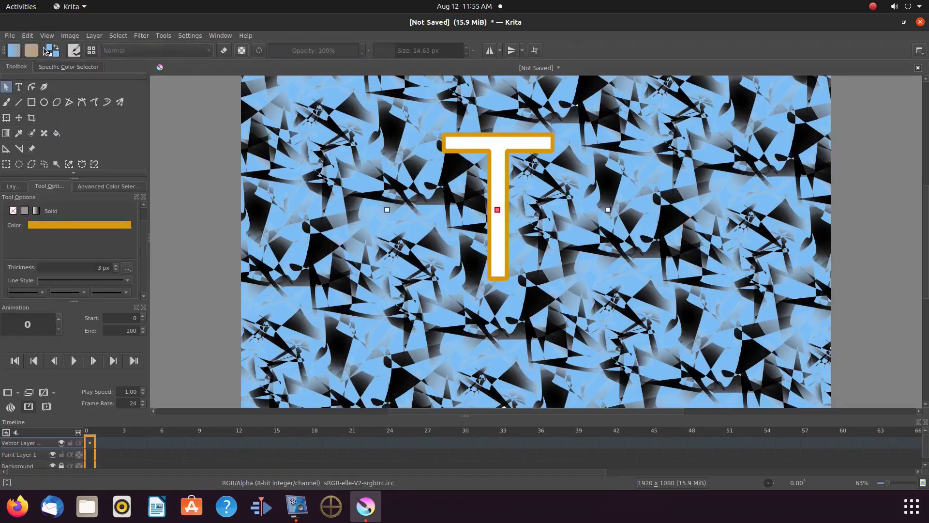
- Add a new empty paint layer beneath the T's vector layer
{"action": "left_click", "coordinate": [12, 187]}
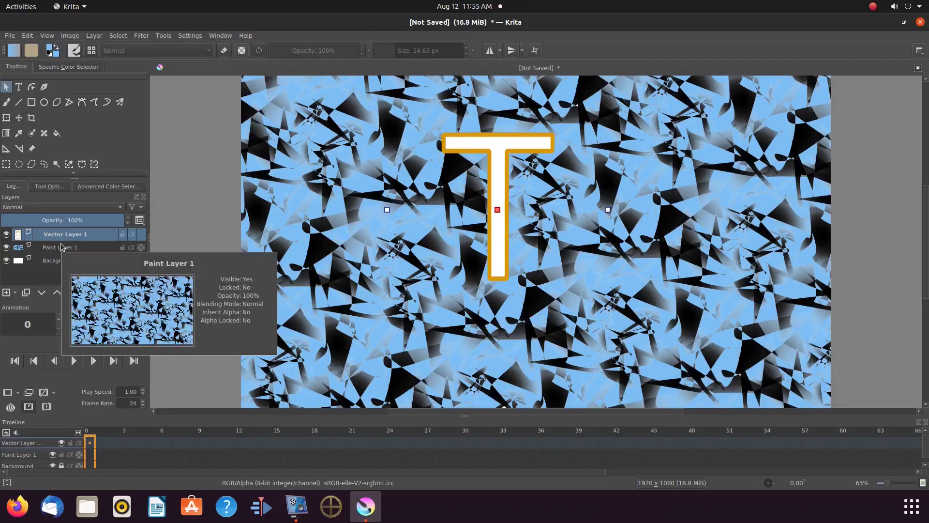
{"action": "left_click", "coordinate": [5, 292]}
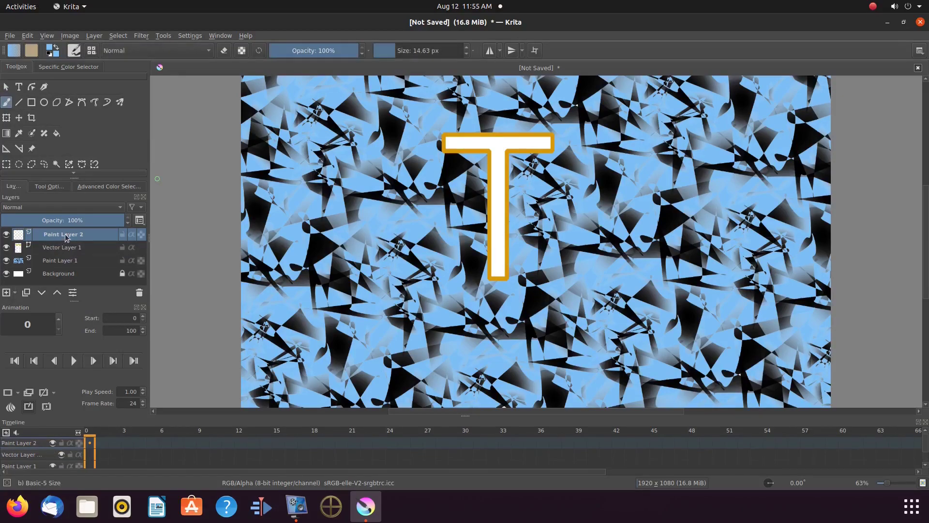
{"action": "left_click_drag", "start_coordinate": [65, 236], "coordinate": [62, 260]}
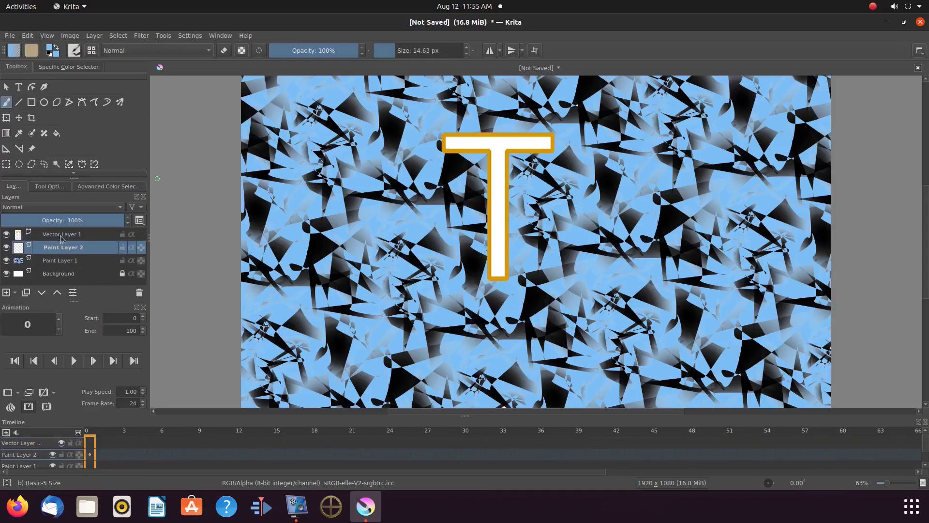
{"action": "mouse_move", "coordinate": [62, 247]}
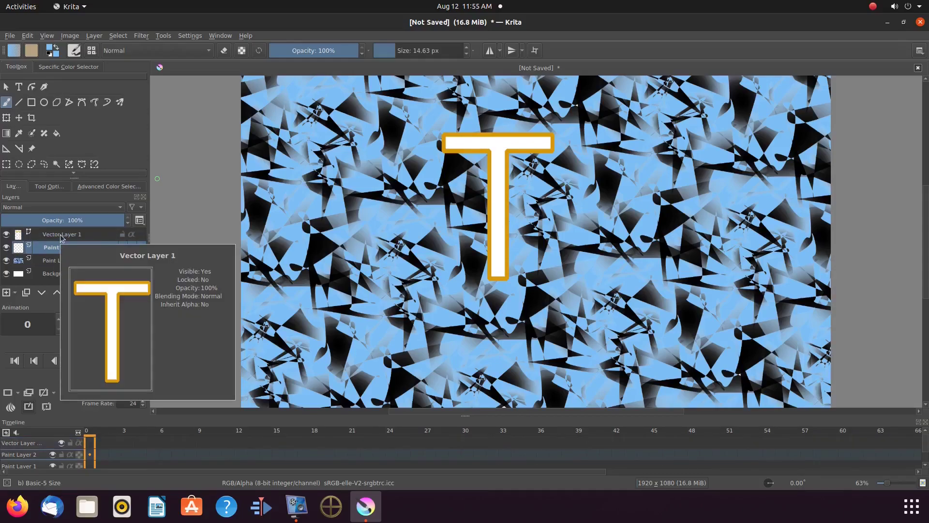
- Merge the orange-outlined T's vector layer down into the new paint layer
{"action": "left_click", "coordinate": [63, 236]}
{"action": "right_click", "coordinate": [68, 235]}
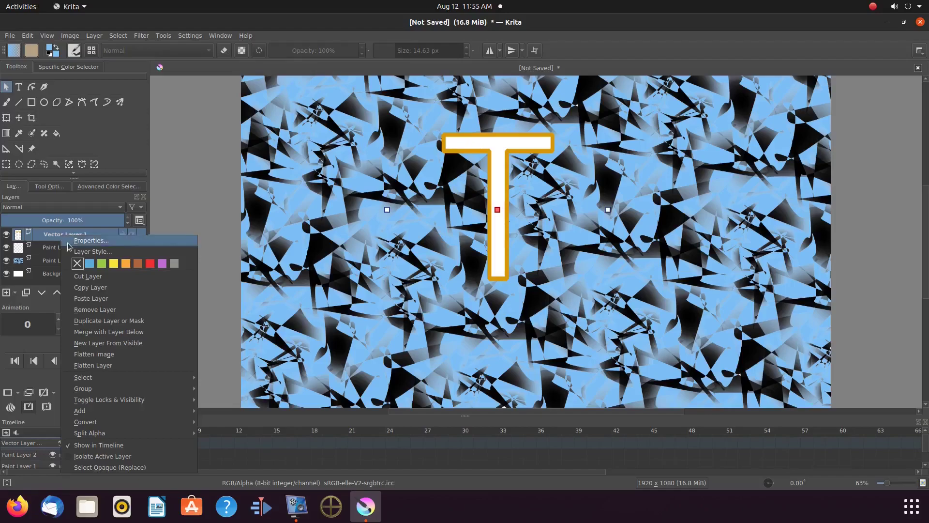
{"action": "left_click", "coordinate": [85, 333]}
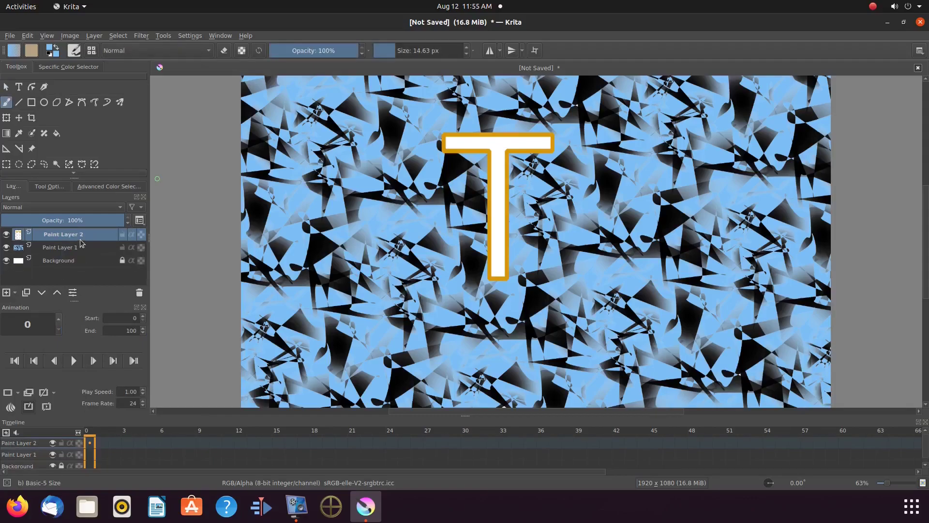
- Fill the T's interior with the tan pattern using the Fill tool's pattern option
{"action": "left_click", "coordinate": [56, 133]}
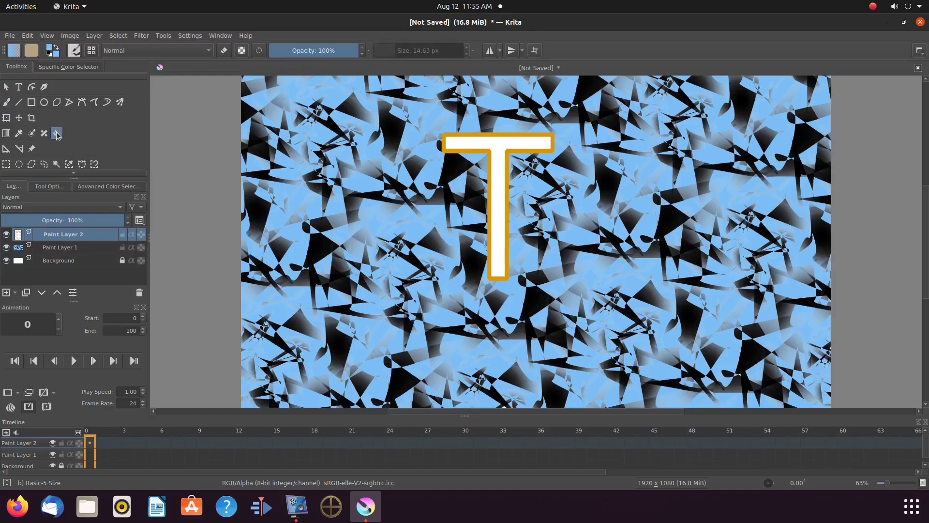
{"action": "left_click", "coordinate": [48, 188]}
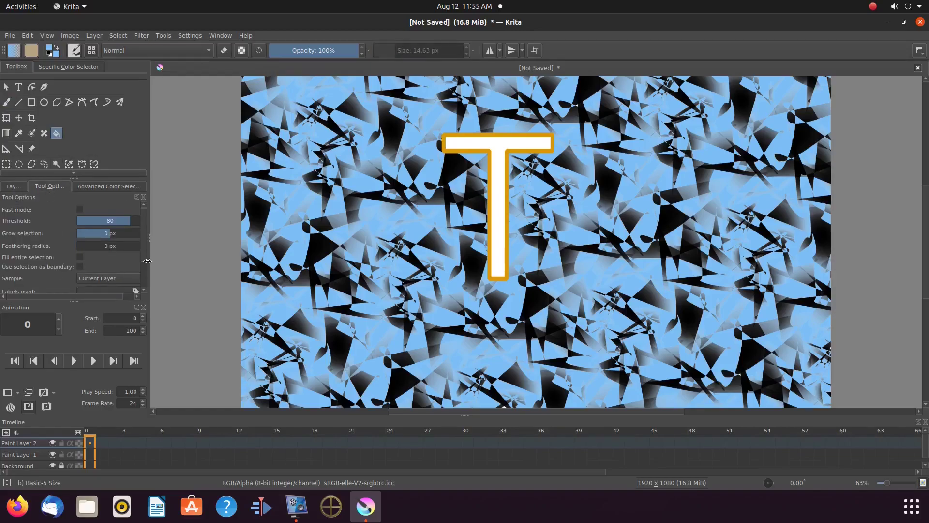
{"action": "scroll", "coordinate": [144, 262], "scroll_direction": "down", "scroll_amount": 2}
{"action": "scroll", "coordinate": [144, 262], "scroll_direction": "down", "scroll_amount": 1}
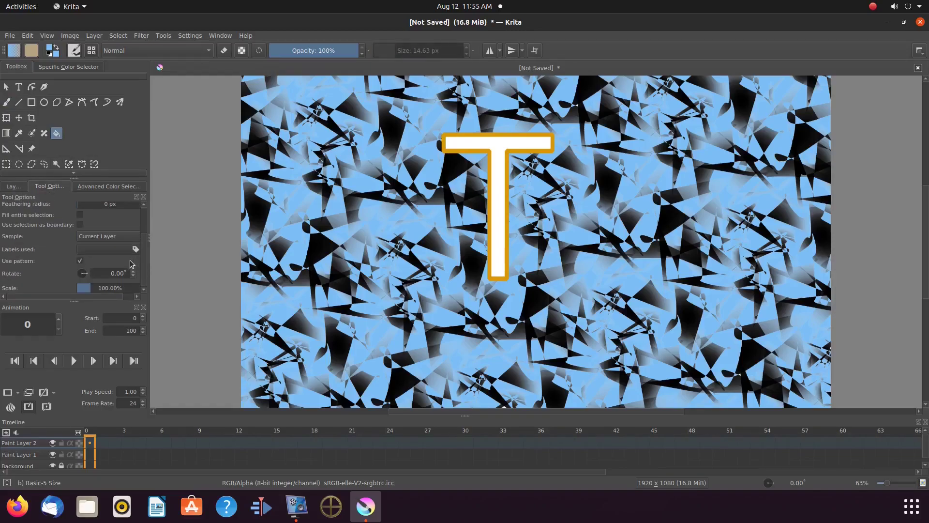
{"action": "left_click", "coordinate": [497, 146]}
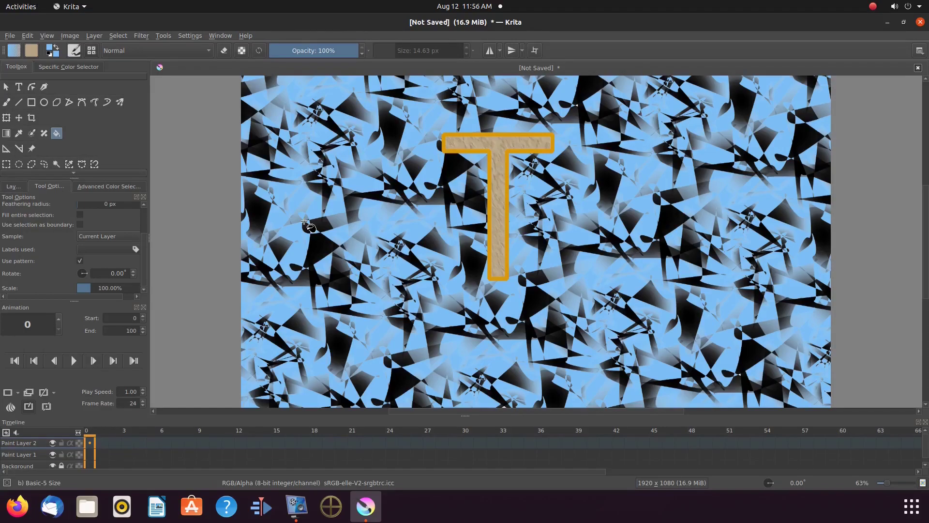
- Hide Paint Layer 1 so the tan T sits on plain white
{"action": "left_click", "coordinate": [13, 186]}
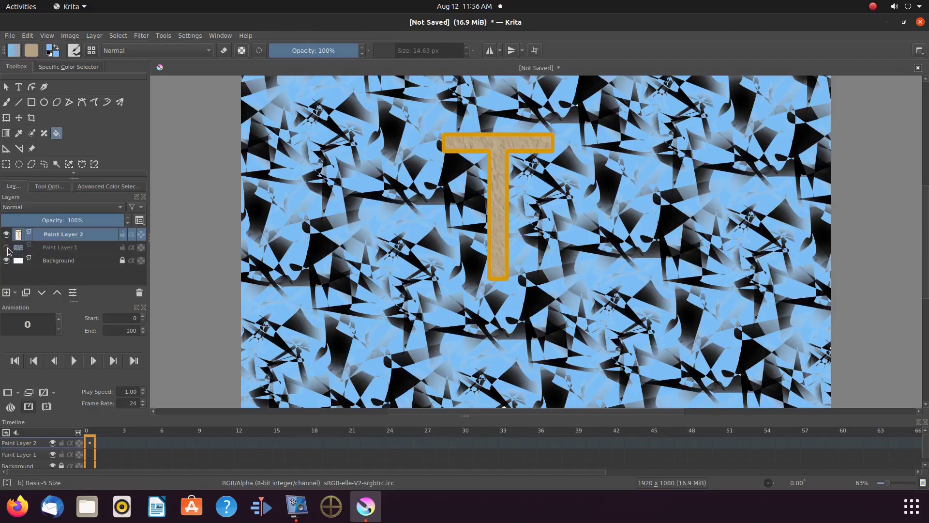
{"action": "left_click", "coordinate": [7, 247]}
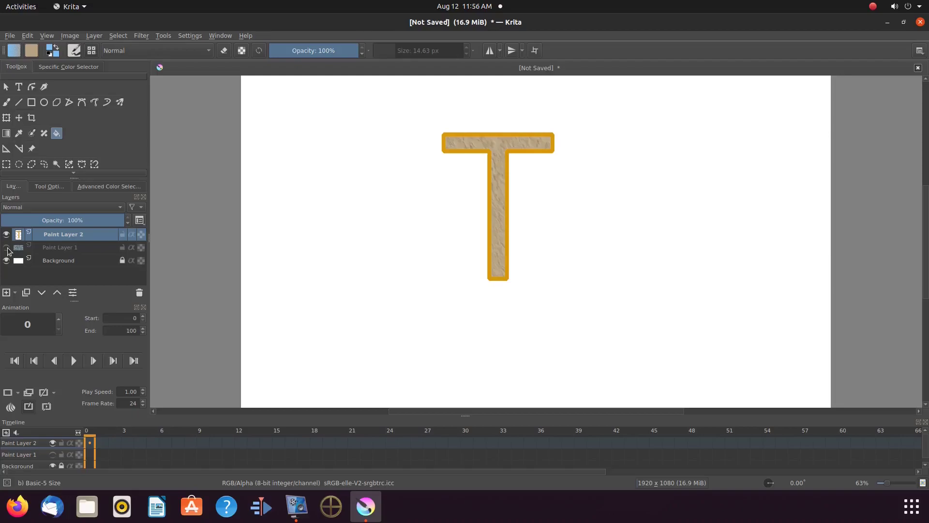
{"action": "left_click", "coordinate": [19, 86]}
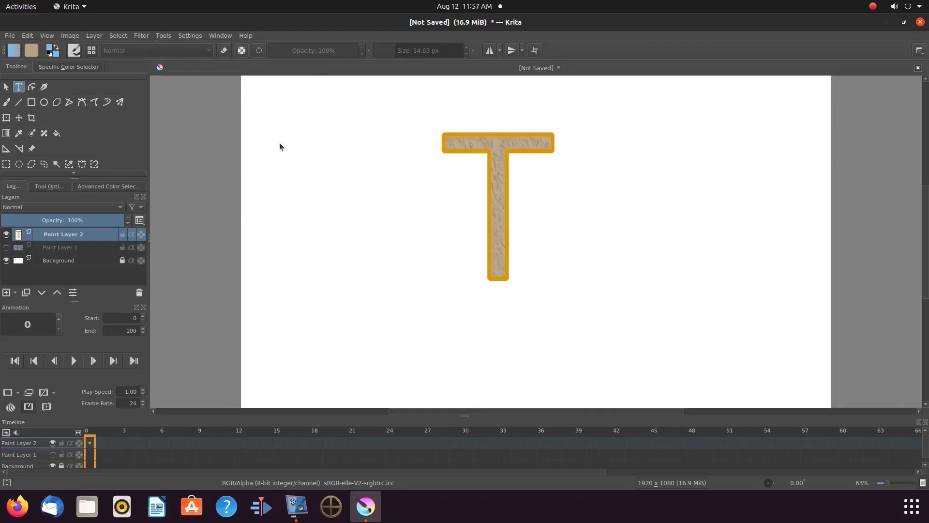
- Create a text frame near the top-left and enter the letter T
{"action": "left_click_drag", "start_coordinate": [279, 144], "coordinate": [364, 210]}
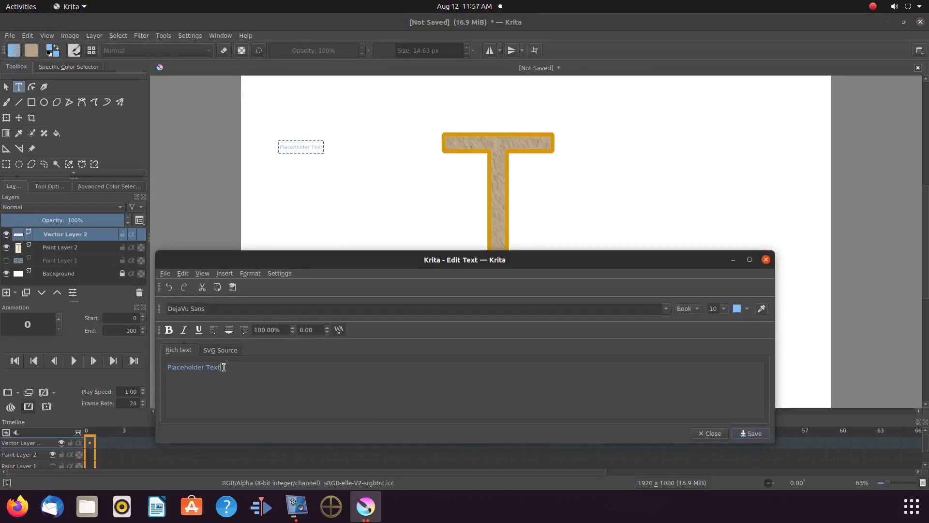
{"action": "left_click_drag", "start_coordinate": [224, 367], "coordinate": [163, 367]}
{"action": "type", "text": "T"}
{"action": "left_click", "coordinate": [710, 434]}
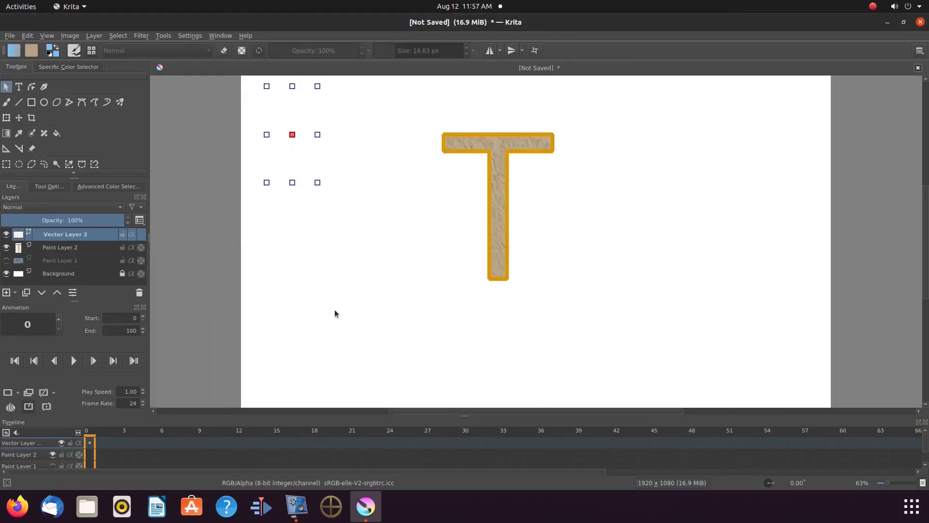
- Give the new T a solid black outline 4 px thick
{"action": "left_click", "coordinate": [50, 186]}
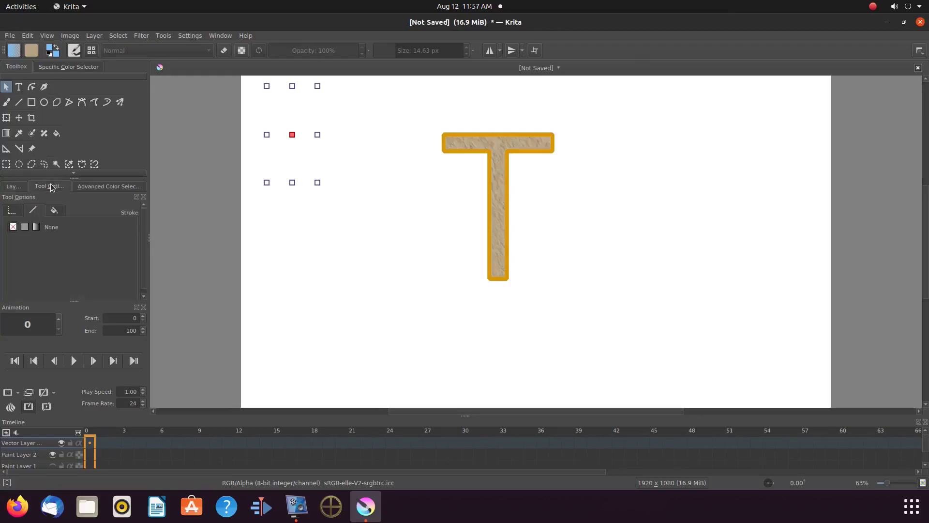
{"action": "left_click", "coordinate": [24, 228]}
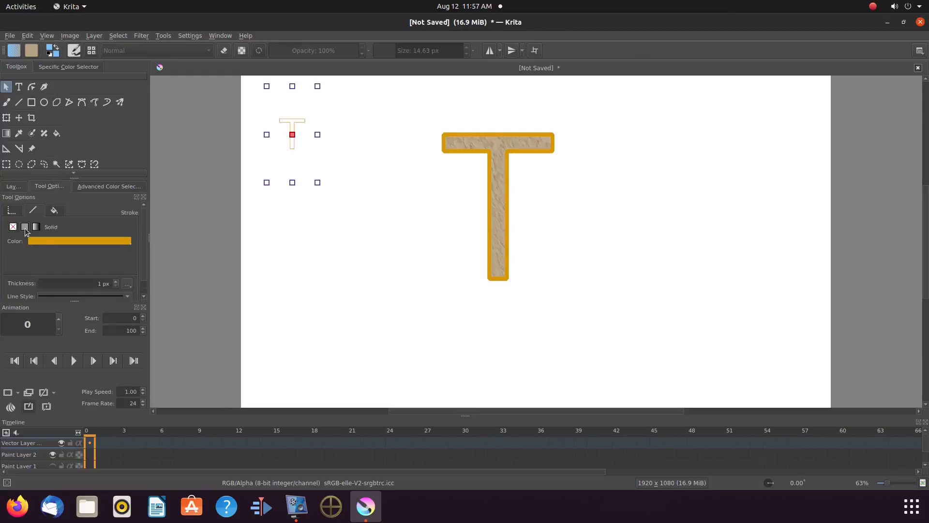
{"action": "left_click", "coordinate": [84, 244]}
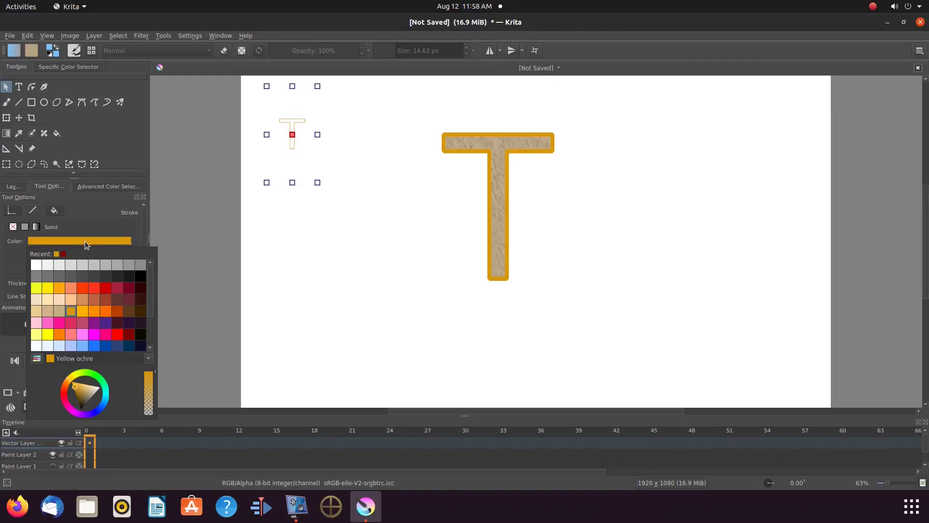
{"action": "left_click", "coordinate": [138, 278]}
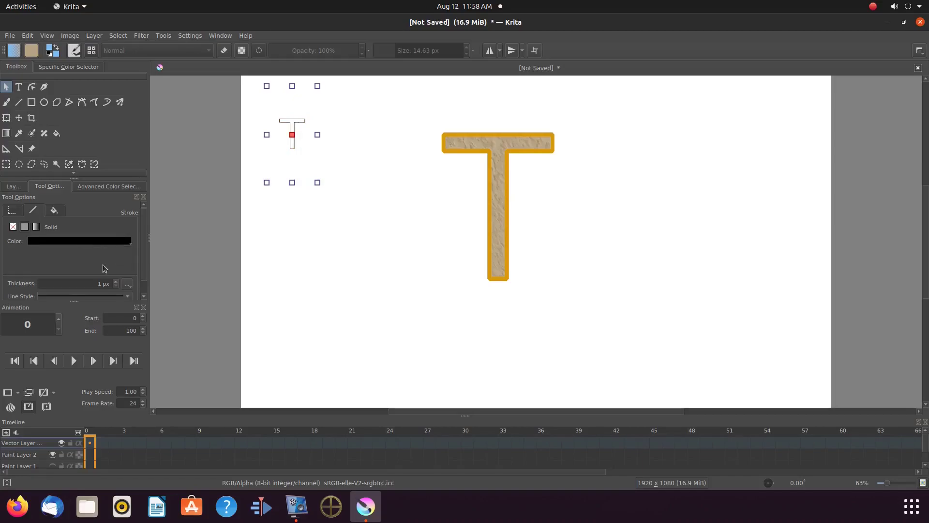
{"action": "left_click", "coordinate": [115, 282]}
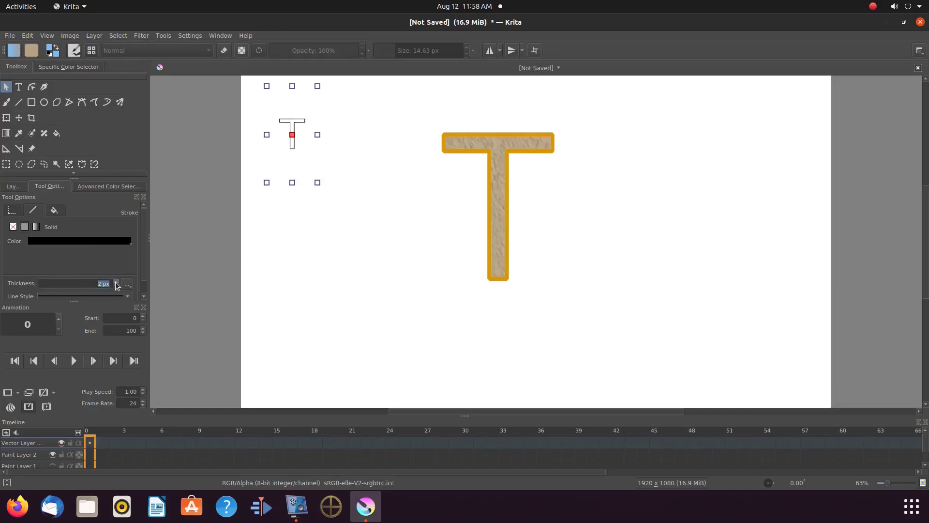
{"action": "left_click", "coordinate": [116, 282]}
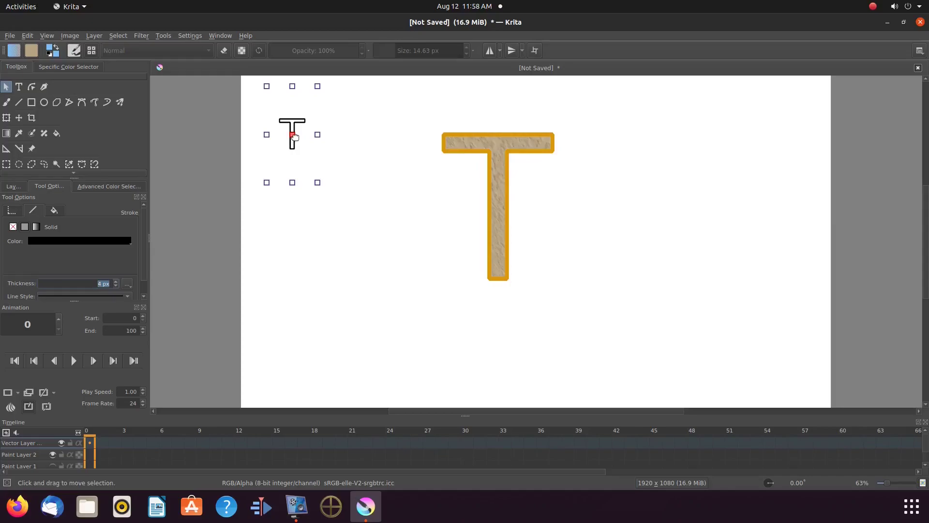
- Move the black-outlined T right of the tan T and scale it up to match
{"action": "mouse_move", "coordinate": [291, 135]}
{"action": "left_mouse_down"}
{"action": "mouse_move", "coordinate": [600, 238]}
{"action": "mouse_move", "coordinate": [663, 199]}
{"action": "left_mouse_up"}
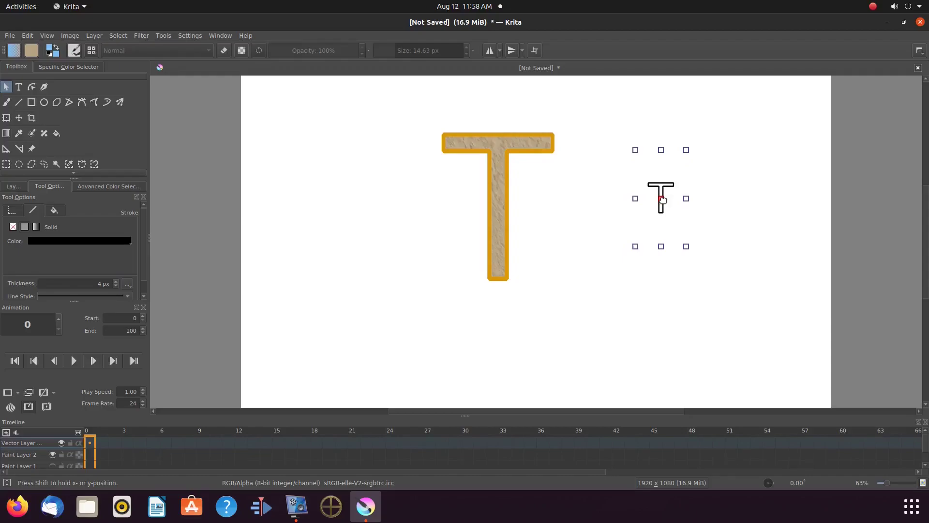
{"action": "left_click_drag", "start_coordinate": [663, 200], "coordinate": [692, 195]}
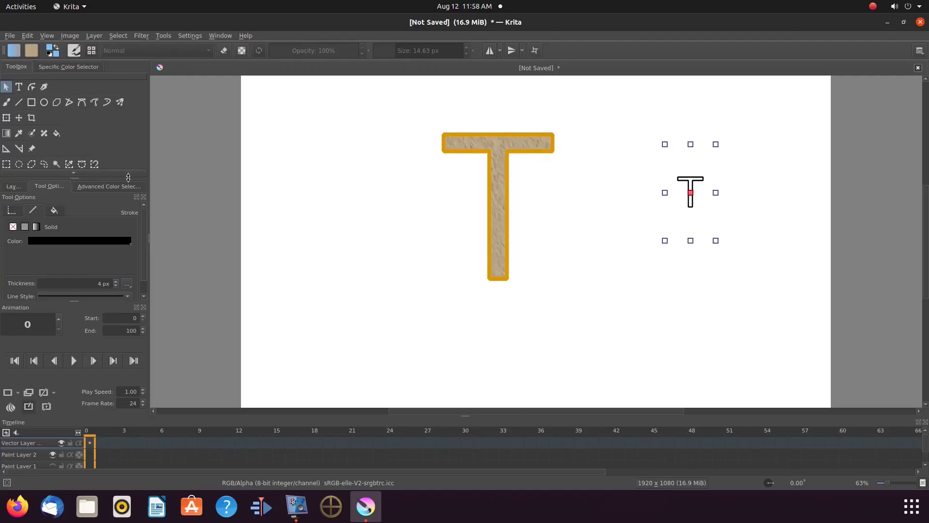
{"action": "left_click", "coordinate": [8, 118]}
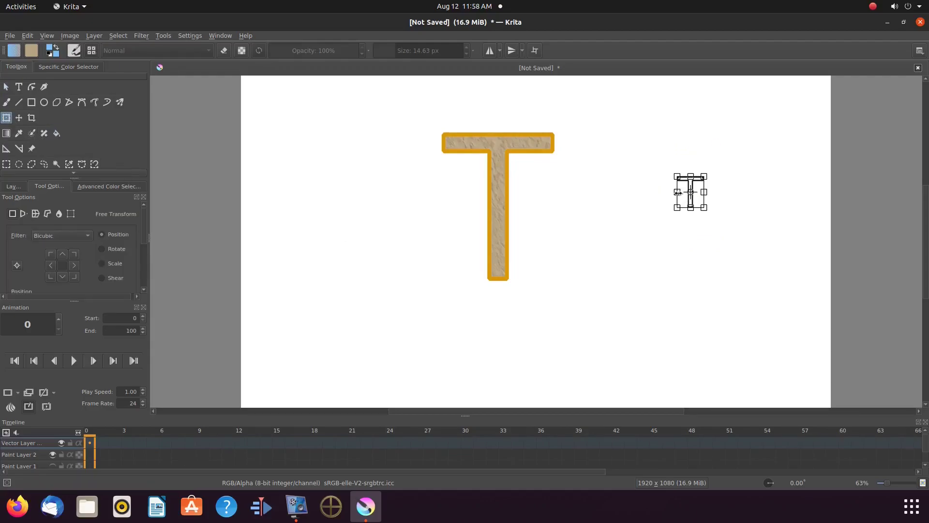
{"action": "left_click_drag", "start_coordinate": [678, 192], "coordinate": [629, 193]}
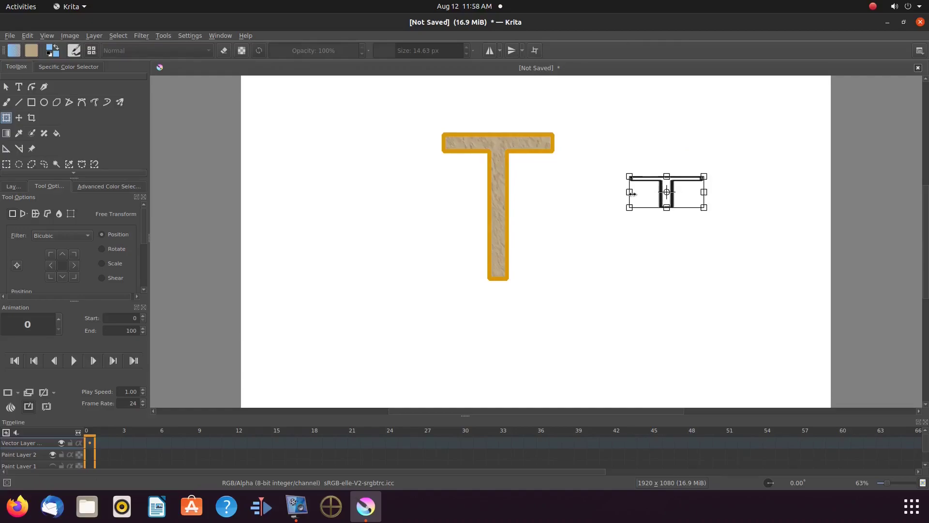
{"action": "key", "text": "Return"}
{"action": "left_click", "coordinate": [13, 187]}
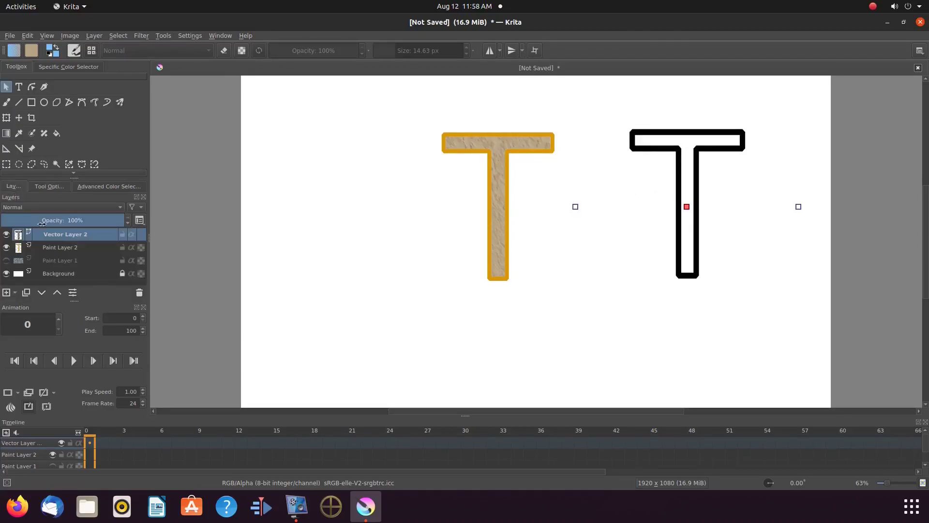
- Merge the black T into Paint Layer 2 and bring up the Fill tool's pattern settings
{"action": "right_click", "coordinate": [74, 236]}
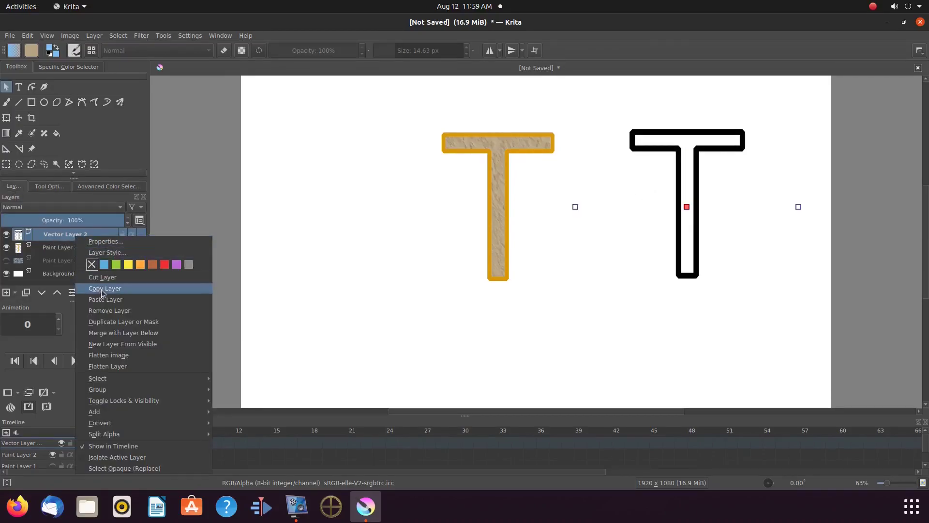
{"action": "left_click", "coordinate": [110, 333]}
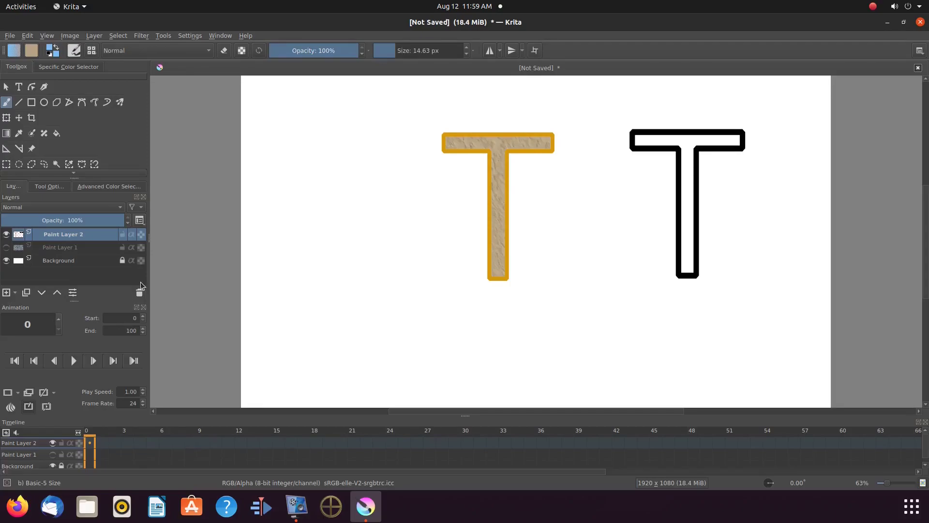
{"action": "left_click", "coordinate": [57, 134]}
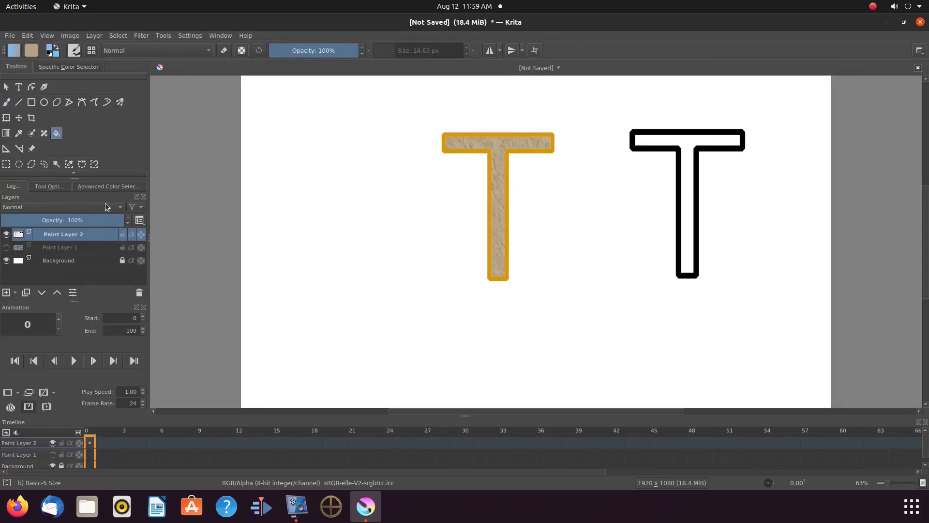
{"action": "left_click", "coordinate": [49, 186]}
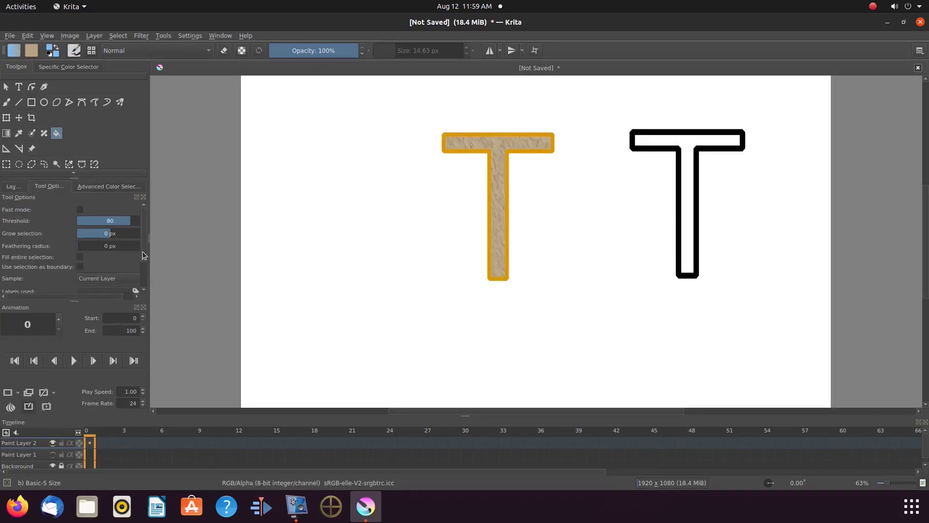
{"action": "scroll", "coordinate": [142, 251], "scroll_direction": "down", "scroll_amount": 2}
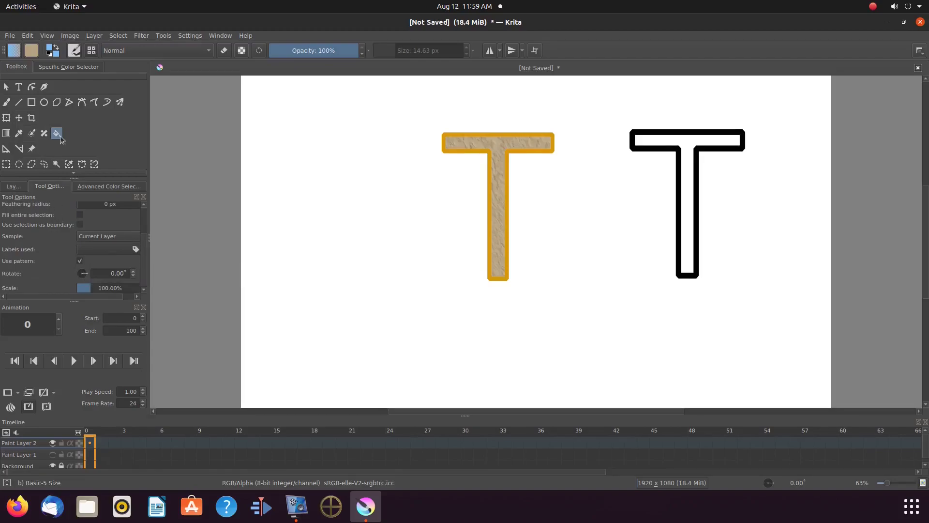
- Fill the black T's interior with the 21_texture-chainmail.png pattern, then disable pattern fill
{"action": "left_click", "coordinate": [30, 52]}
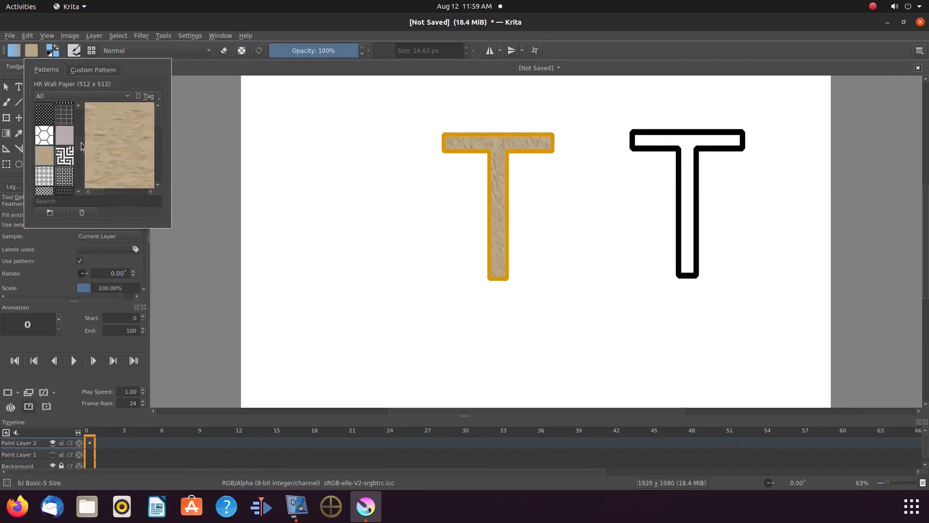
{"action": "scroll", "coordinate": [80, 148], "scroll_direction": "up", "scroll_amount": 2}
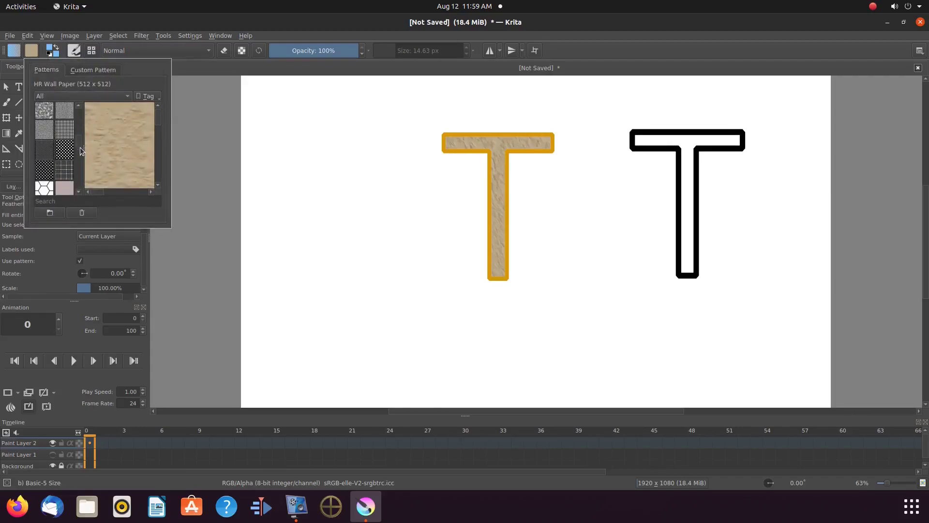
{"action": "scroll", "coordinate": [81, 148], "scroll_direction": "up", "scroll_amount": 2}
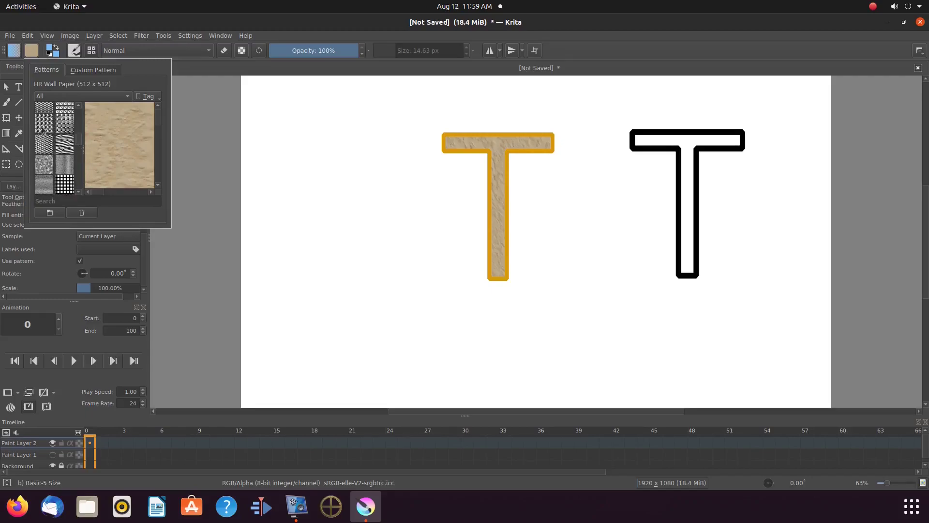
{"action": "mouse_move", "coordinate": [64, 143]}
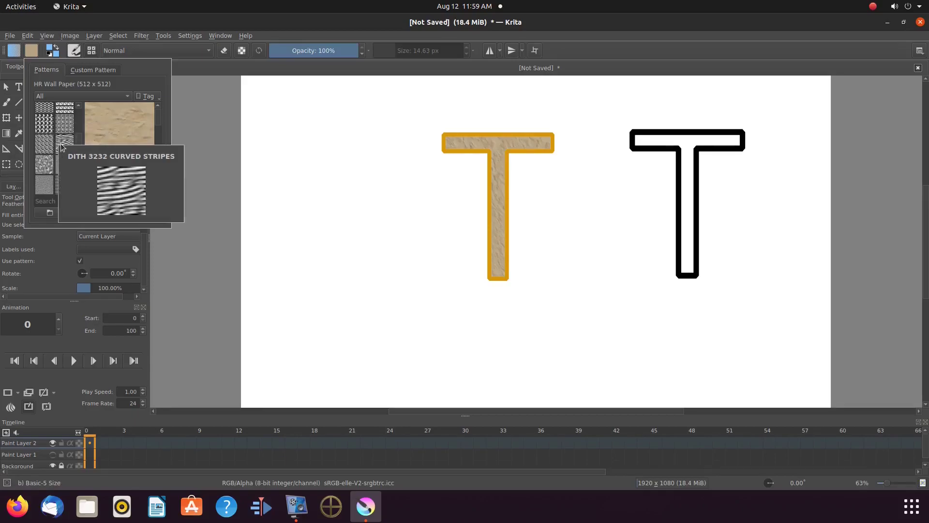
{"action": "scroll", "coordinate": [49, 148], "scroll_direction": "up", "scroll_amount": 2}
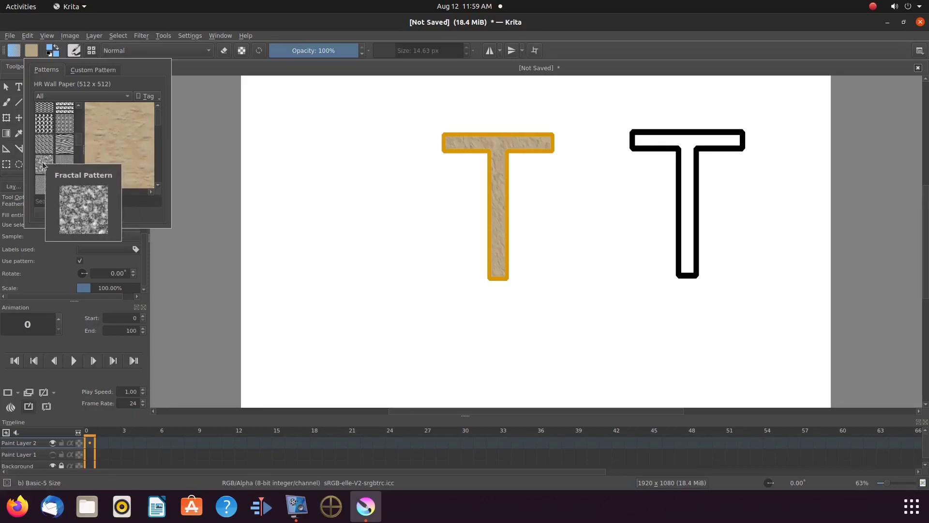
{"action": "scroll", "coordinate": [49, 144], "scroll_direction": "up", "scroll_amount": 1}
{"action": "left_click", "coordinate": [49, 143]}
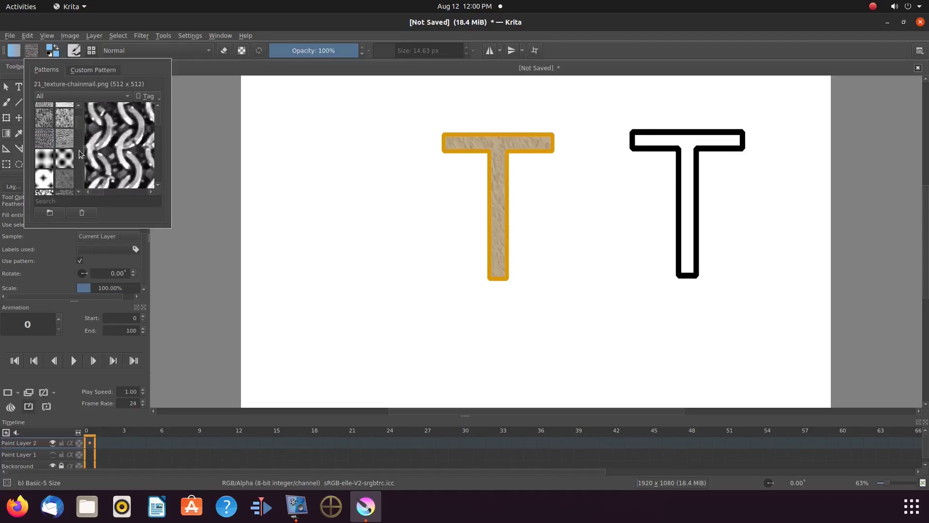
{"action": "left_click", "coordinate": [192, 170]}
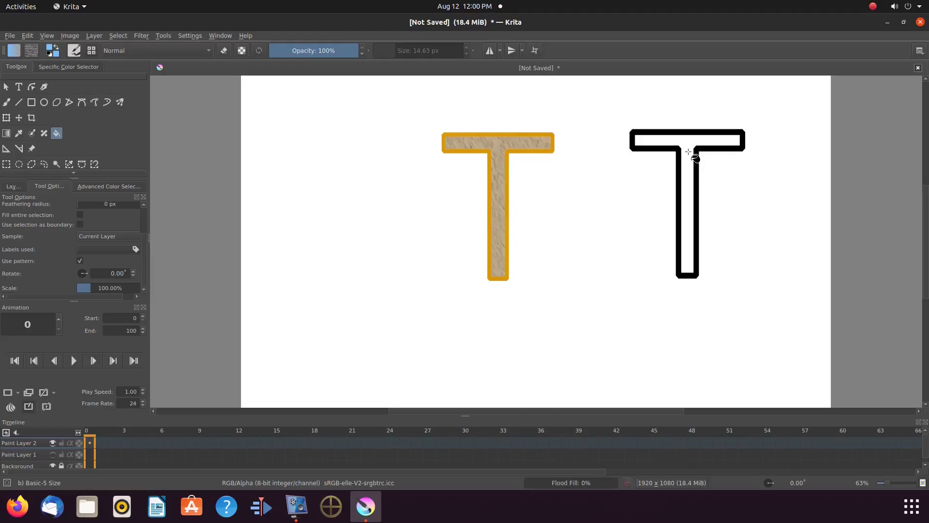
{"action": "left_click", "coordinate": [688, 151]}
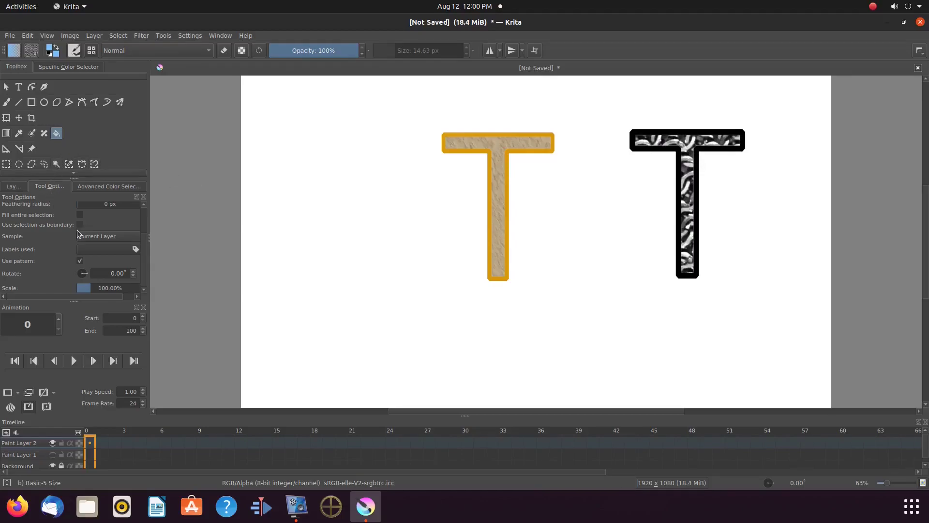
{"action": "left_click", "coordinate": [81, 262]}
- Pick red from the Advanced Color Selector and fill the black T's chainmail interior red
{"action": "left_click", "coordinate": [110, 187]}
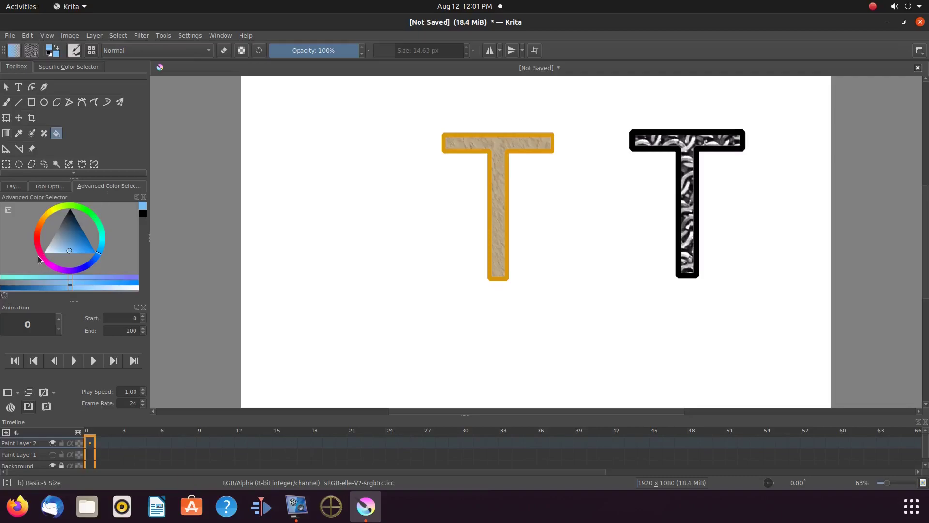
{"action": "left_click", "coordinate": [40, 234]}
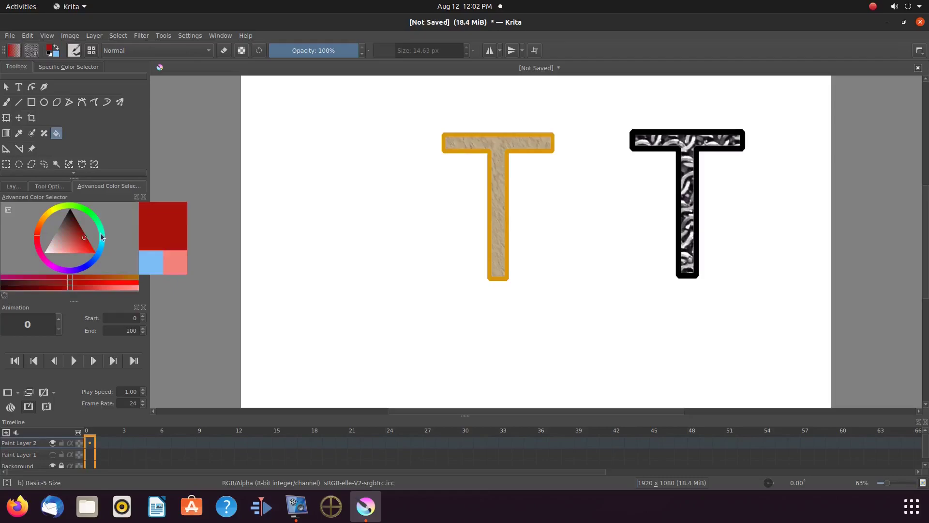
{"action": "left_click", "coordinate": [694, 151]}
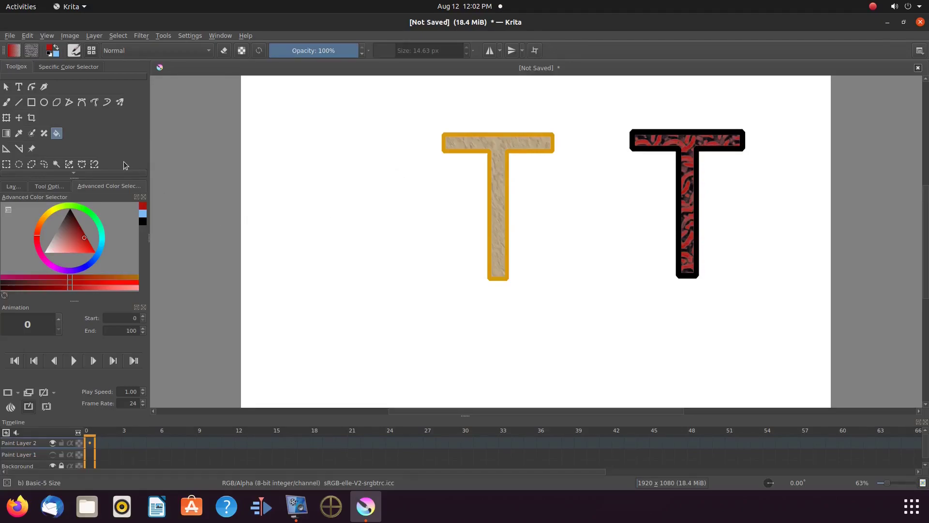
{"action": "left_click", "coordinate": [20, 118]}
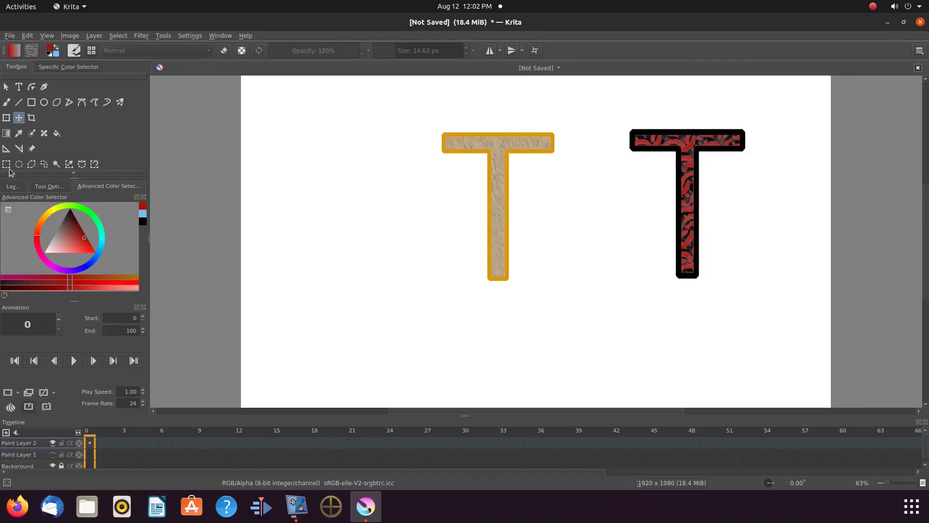
{"action": "left_click", "coordinate": [11, 189]}
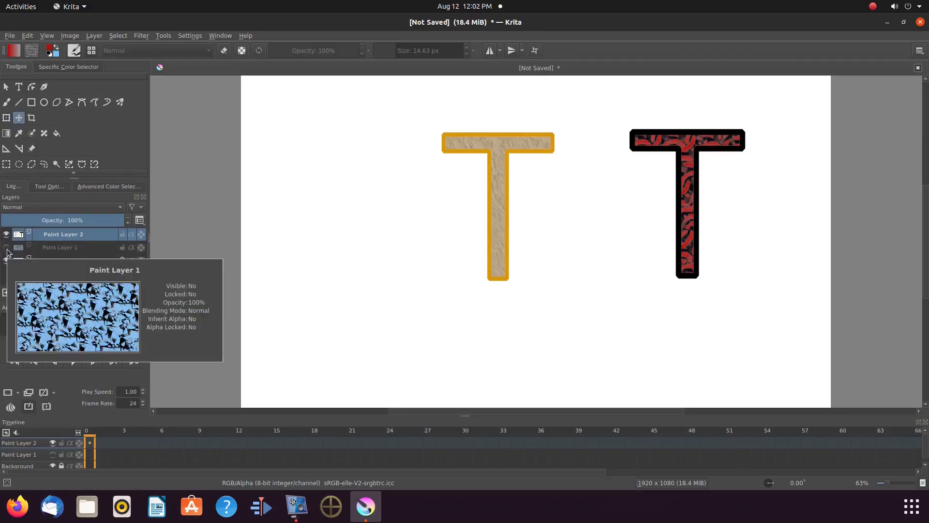
{"action": "left_click", "coordinate": [7, 248]}
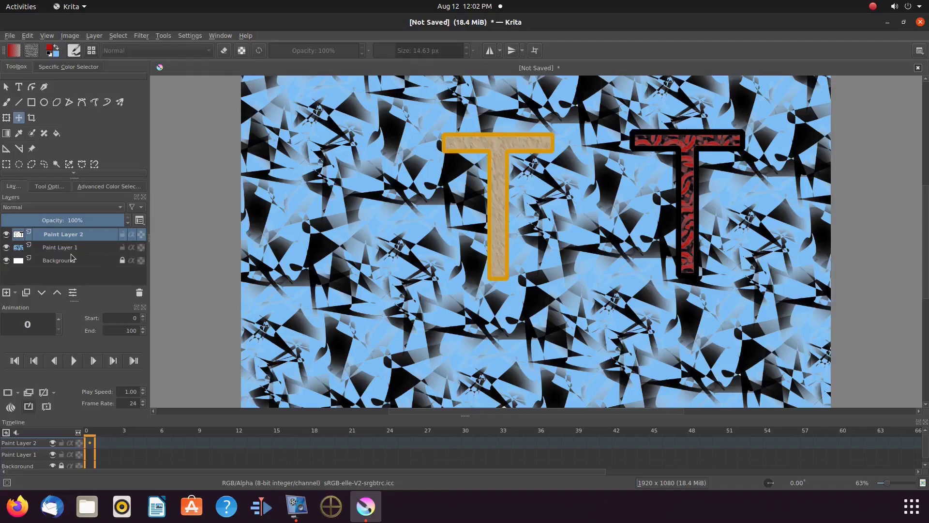
{"action": "left_click", "coordinate": [7, 248]}
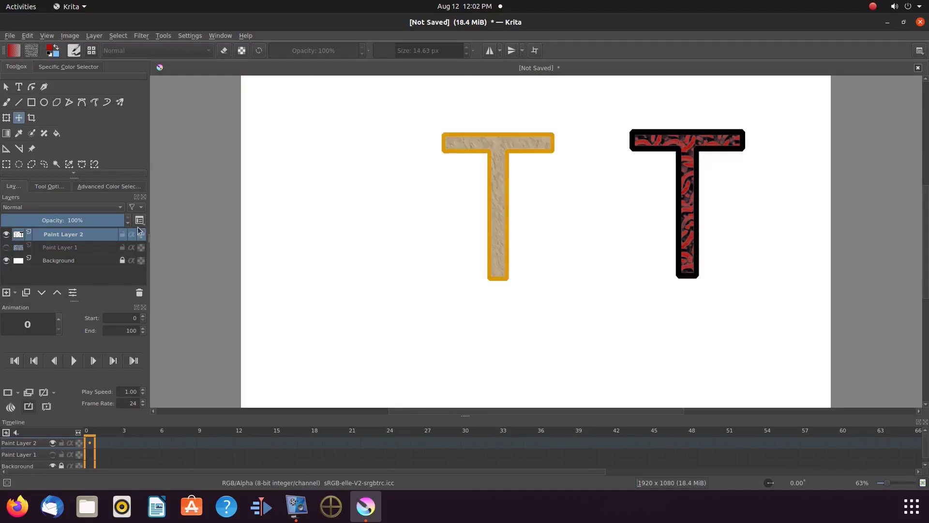
{"action": "left_click", "coordinate": [7, 164]}
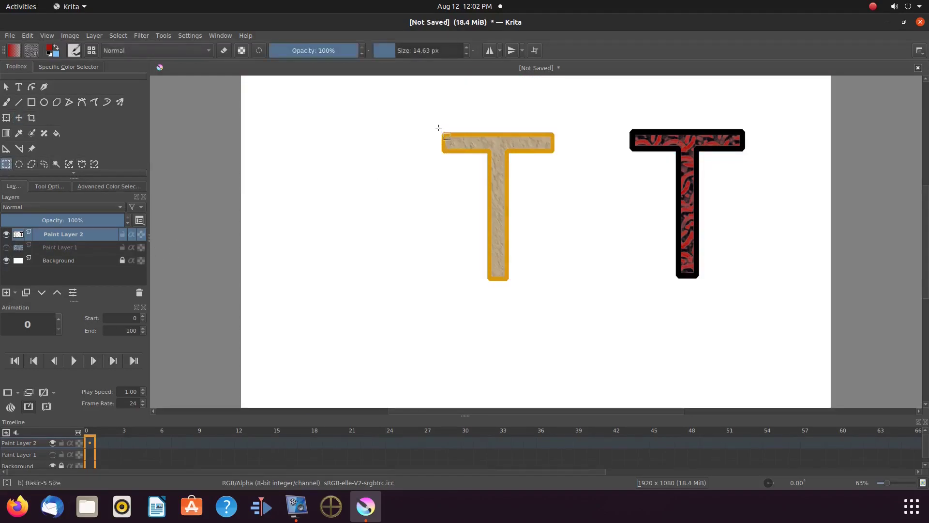
- Rectangle-select the tan T and move it to the left
{"action": "left_click_drag", "start_coordinate": [437, 128], "coordinate": [560, 294]}
{"action": "left_click", "coordinate": [18, 117]}
{"action": "mouse_move", "coordinate": [487, 182]}
{"action": "left_mouse_down"}
{"action": "mouse_move", "coordinate": [420, 174]}
{"action": "mouse_move", "coordinate": [386, 194]}
{"action": "left_mouse_up"}
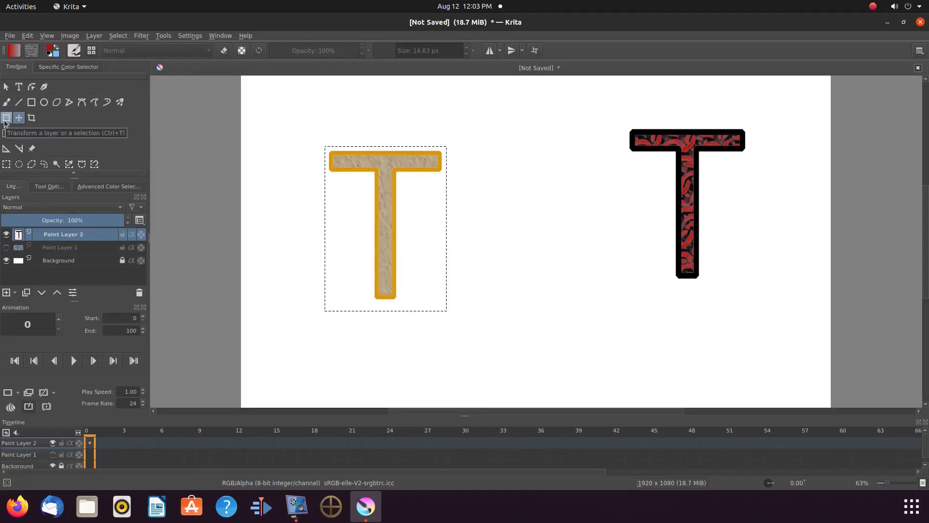
- Rectangle-select the red T and move it left and down
{"action": "left_click", "coordinate": [7, 165]}
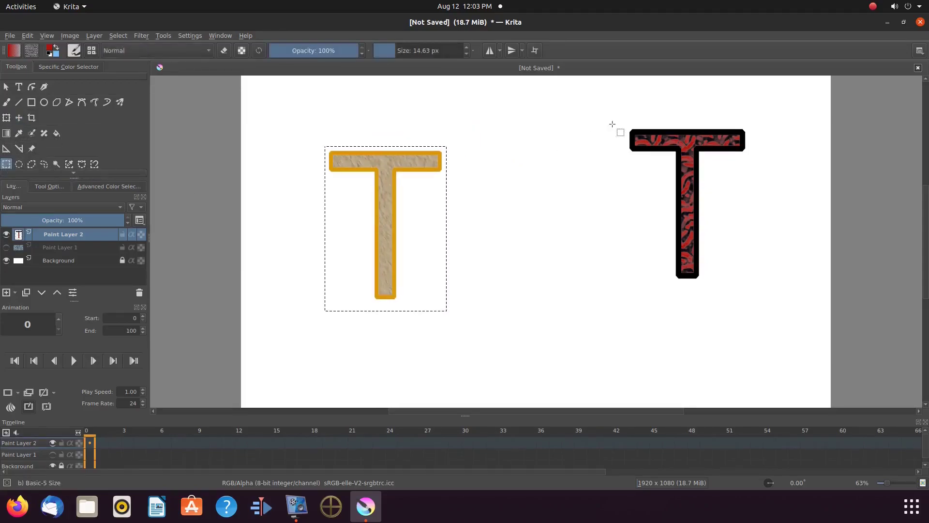
{"action": "left_click_drag", "start_coordinate": [623, 121], "coordinate": [757, 294]}
{"action": "left_click", "coordinate": [19, 117]}
{"action": "left_click_drag", "start_coordinate": [691, 175], "coordinate": [651, 201]}
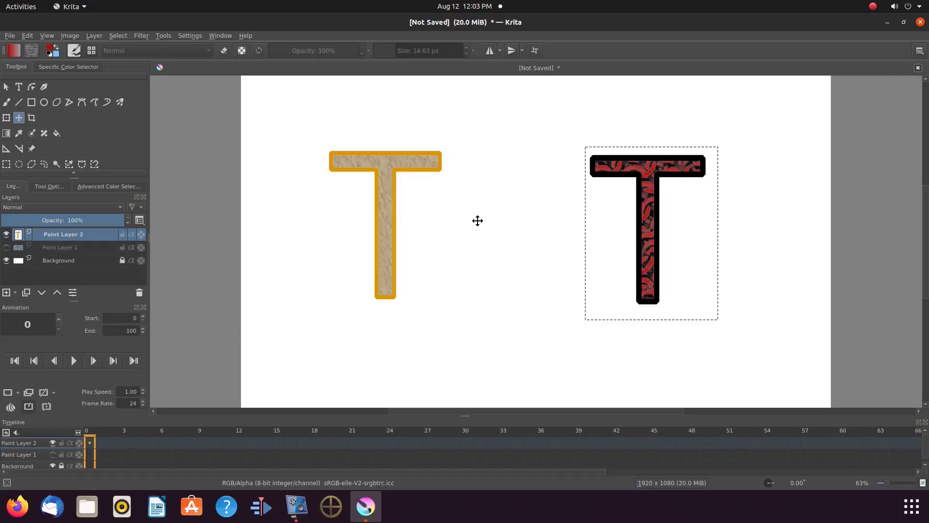
- Deselect and make the blue patterned Paint Layer 1 visible again
{"action": "left_click", "coordinate": [118, 35]}
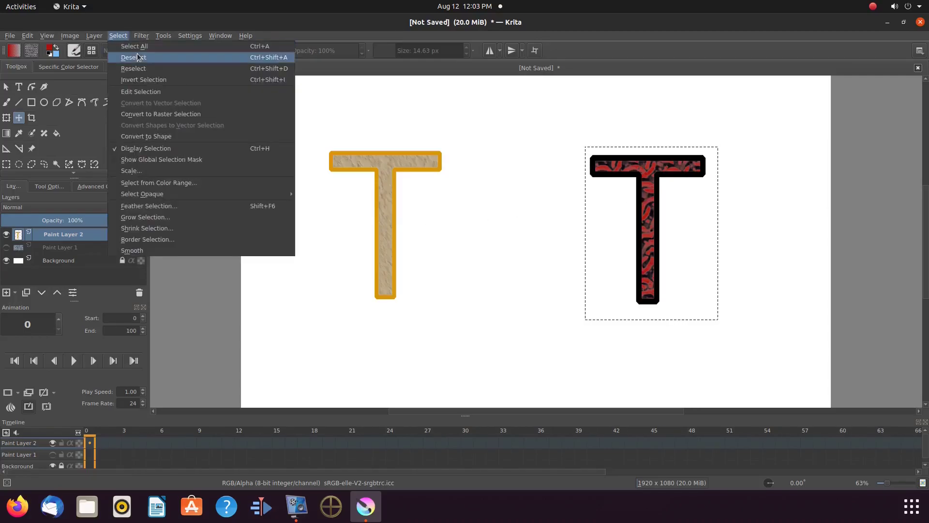
{"action": "left_click", "coordinate": [141, 57]}
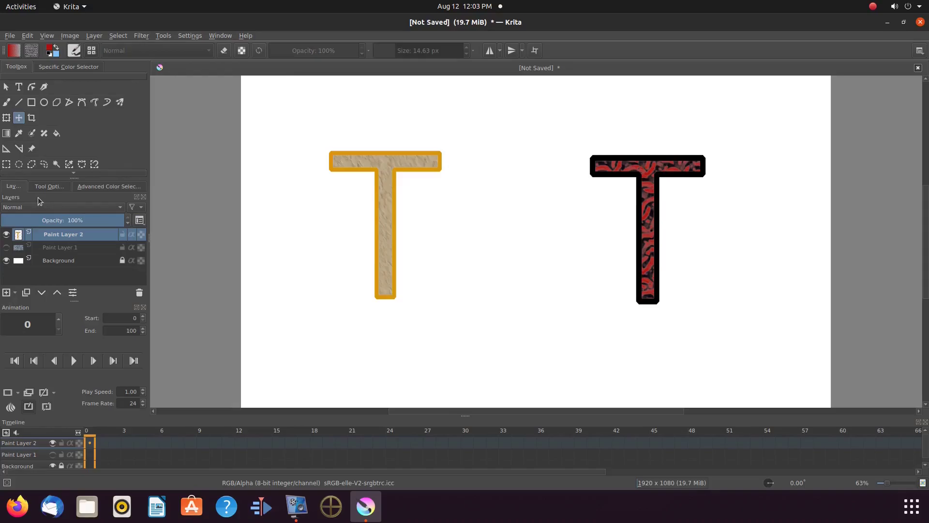
{"action": "left_click", "coordinate": [7, 247]}
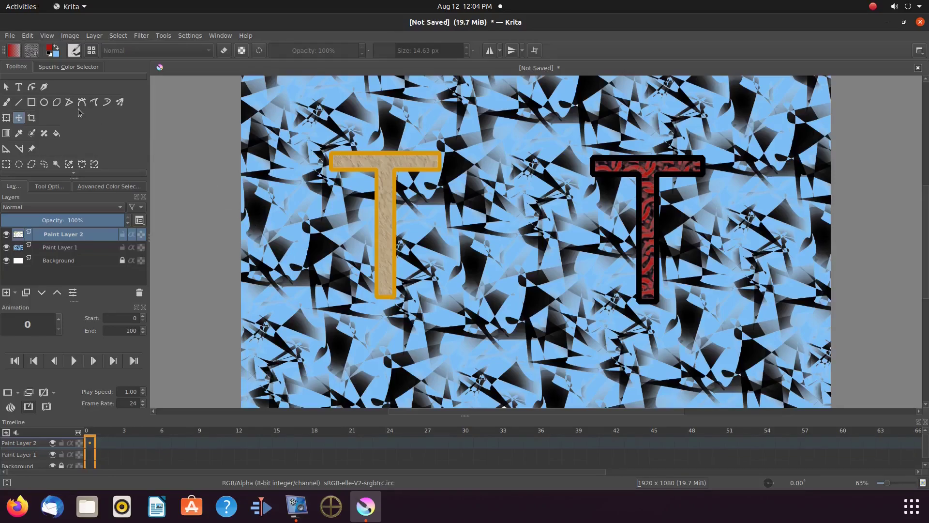
{"action": "left_click", "coordinate": [6, 87]}
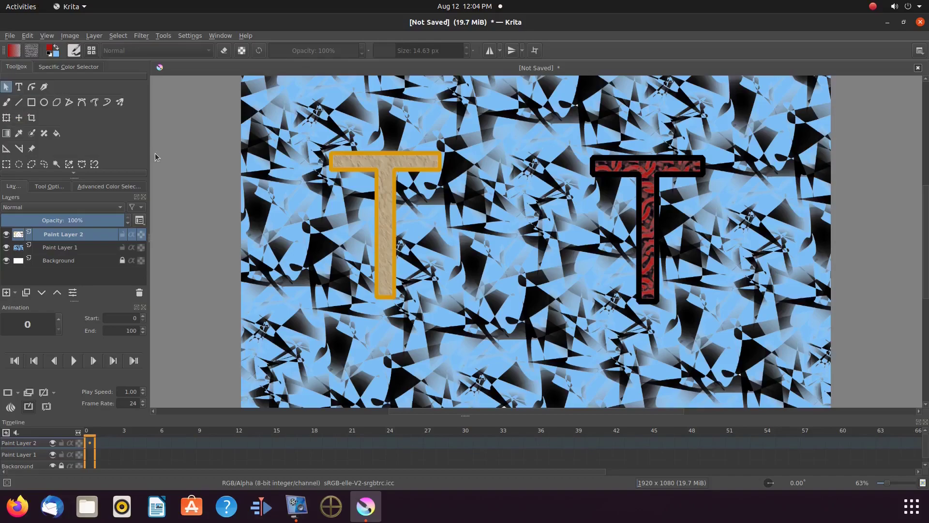